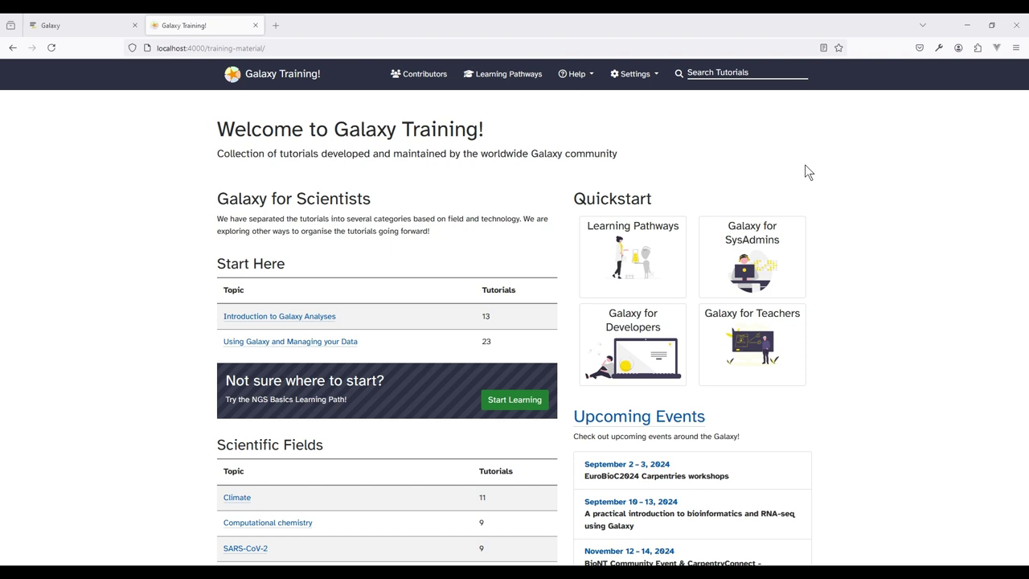
# Step: Open the 'Using Galaxy and Managing your Data' topic and scroll down to its Histories lessons
pyautogui.click(333, 348)
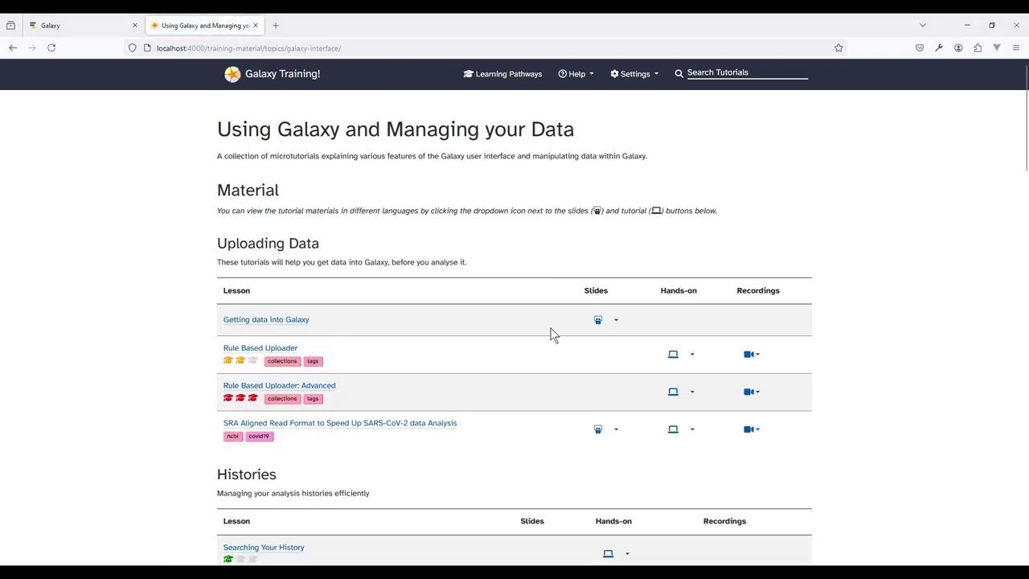
pyautogui.scroll(-1, 512, 203)
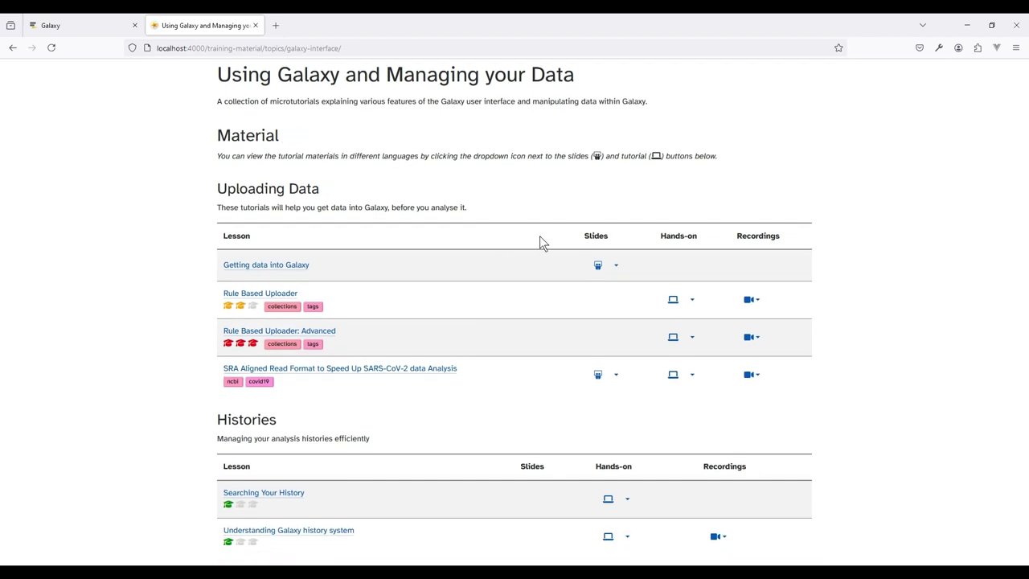
pyautogui.scroll(-3, 472, 407)
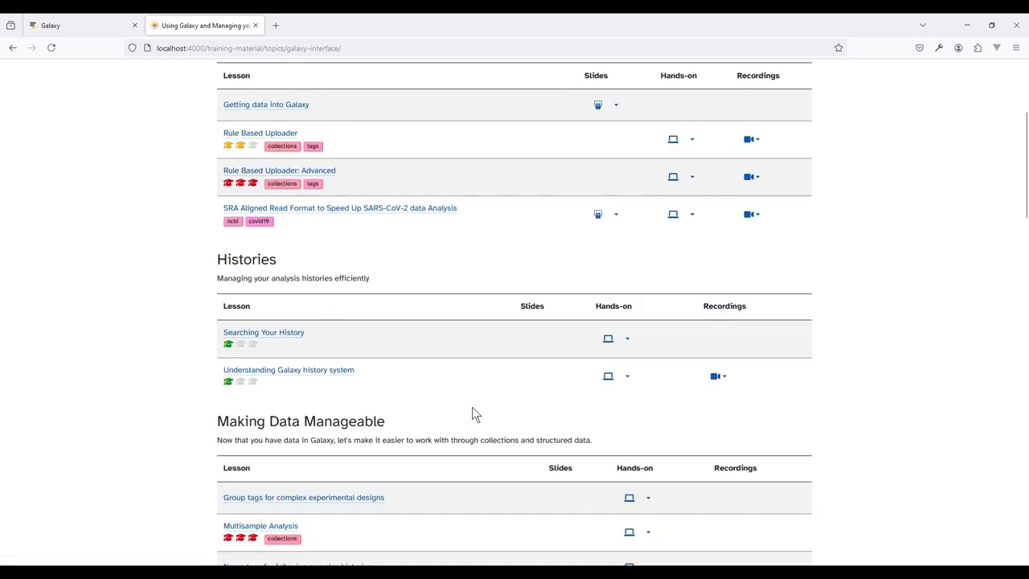
pyautogui.scroll(-3, 473, 409)
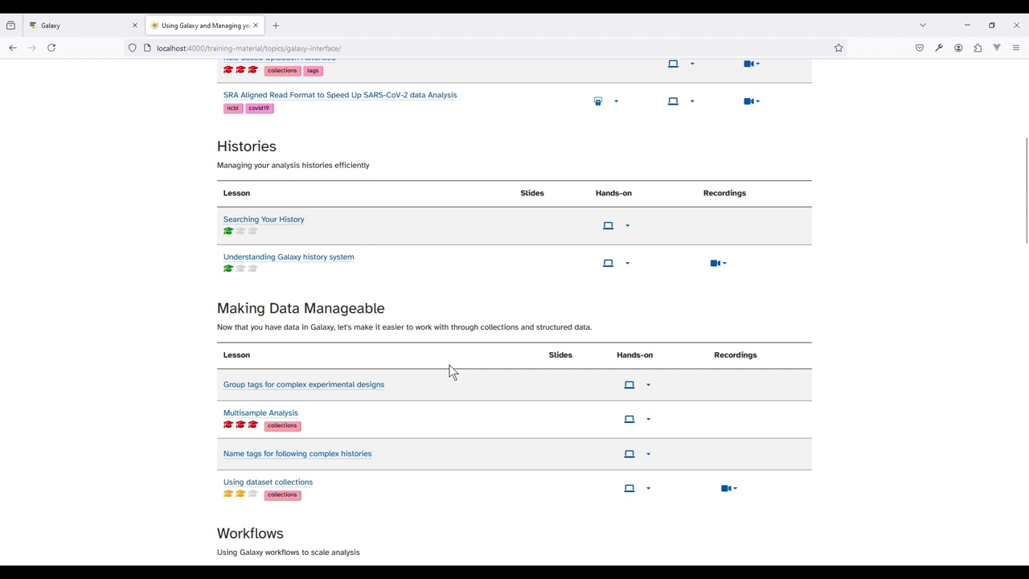
# Step: Open the 'Understanding Galaxy history system' tutorial, select its title and scroll to the overview
pyautogui.click(318, 258)
pyautogui.moveTo(198, 142); pyautogui.dragTo(568, 143)
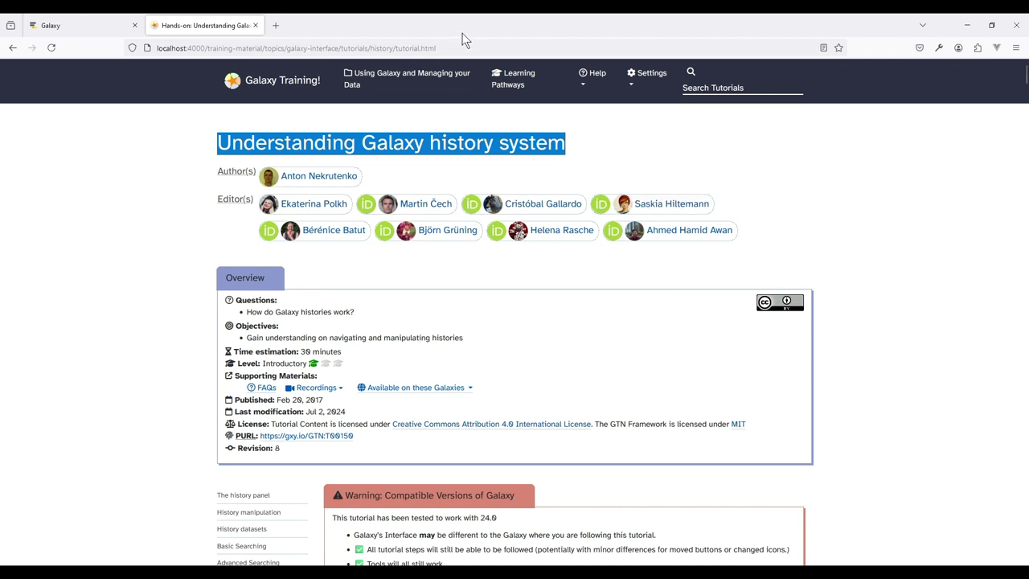
pyautogui.scroll(-3, 450, 239)
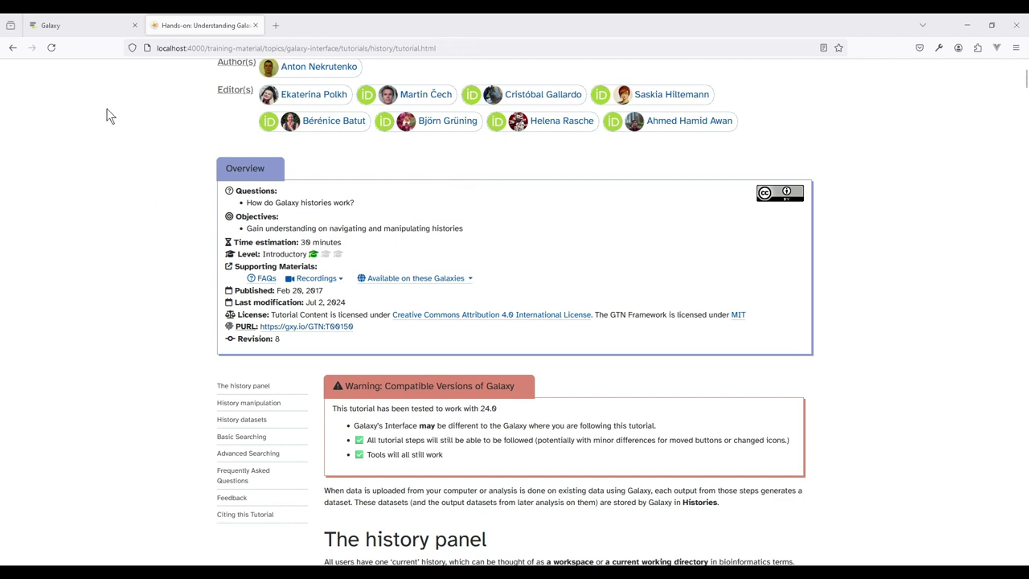
# Step: On usegalaxy.org, check mutant_R1.fastq's details and set the page zoom to 110%
pyautogui.click(68, 21)
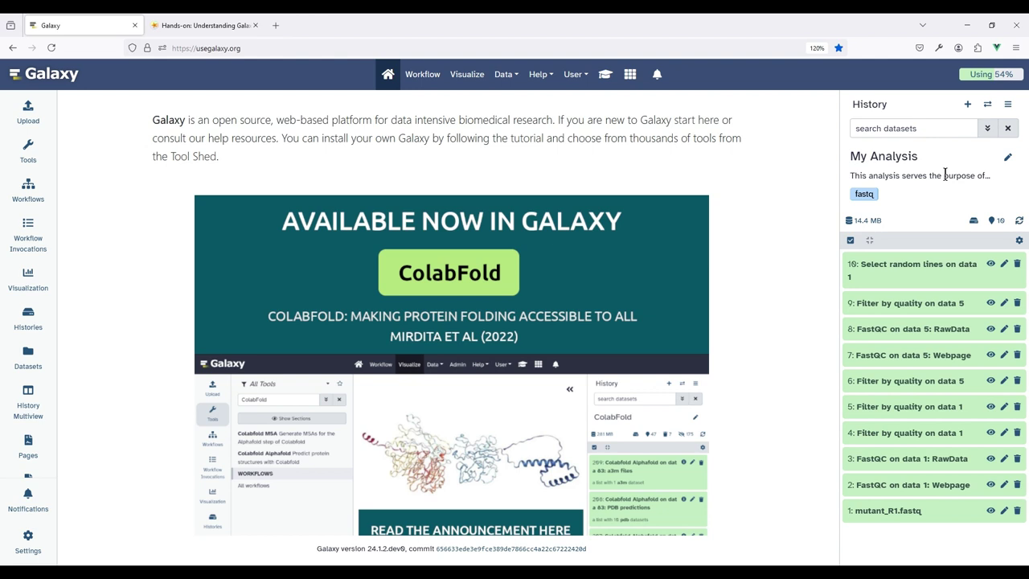
pyautogui.click(886, 512)
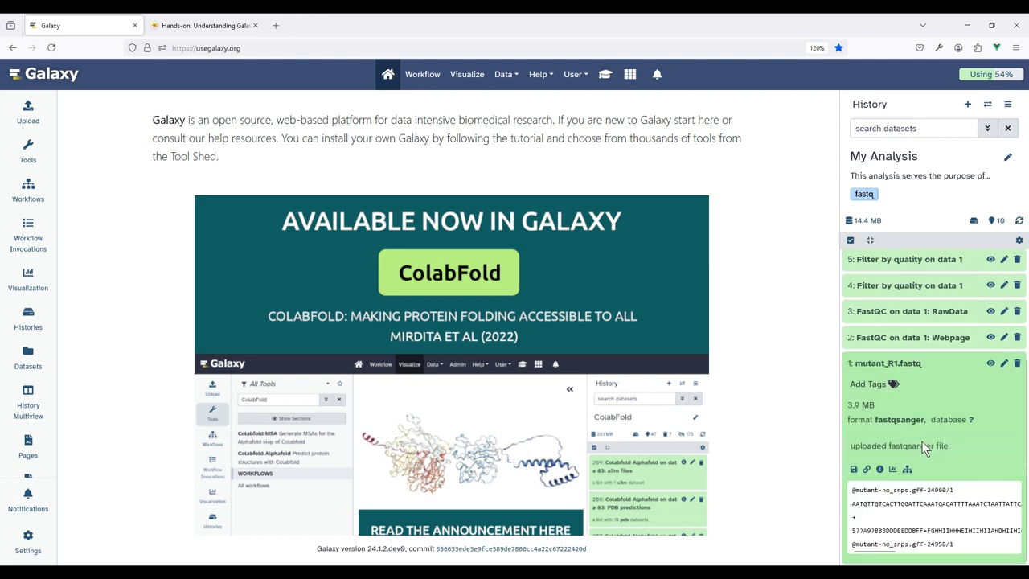
pyautogui.click(918, 368)
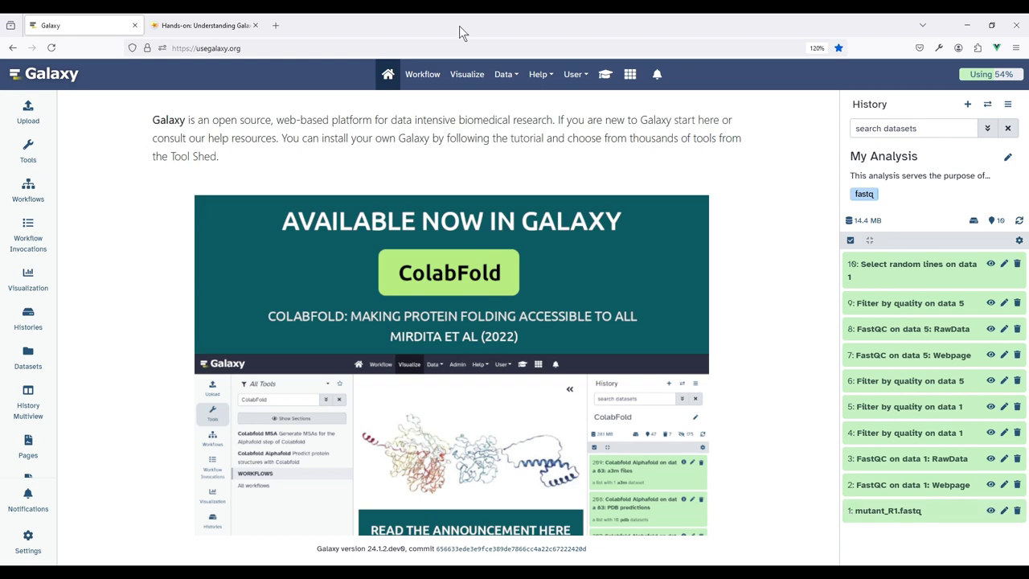
pyautogui.hotkey('ctrl', '-')
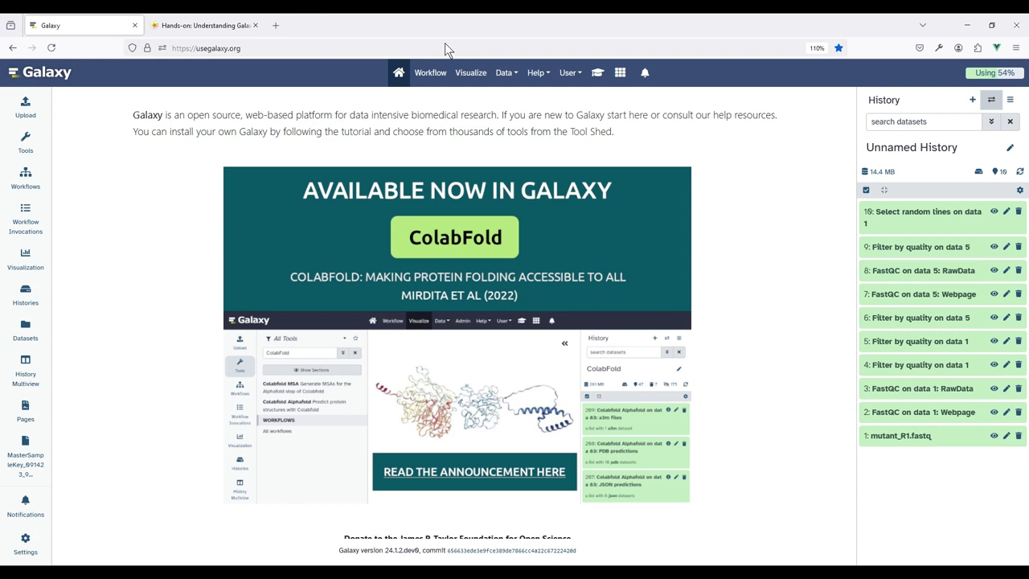
# Step: Create a new empty history, then switch back to the ten-dataset history
pyautogui.click(972, 101)
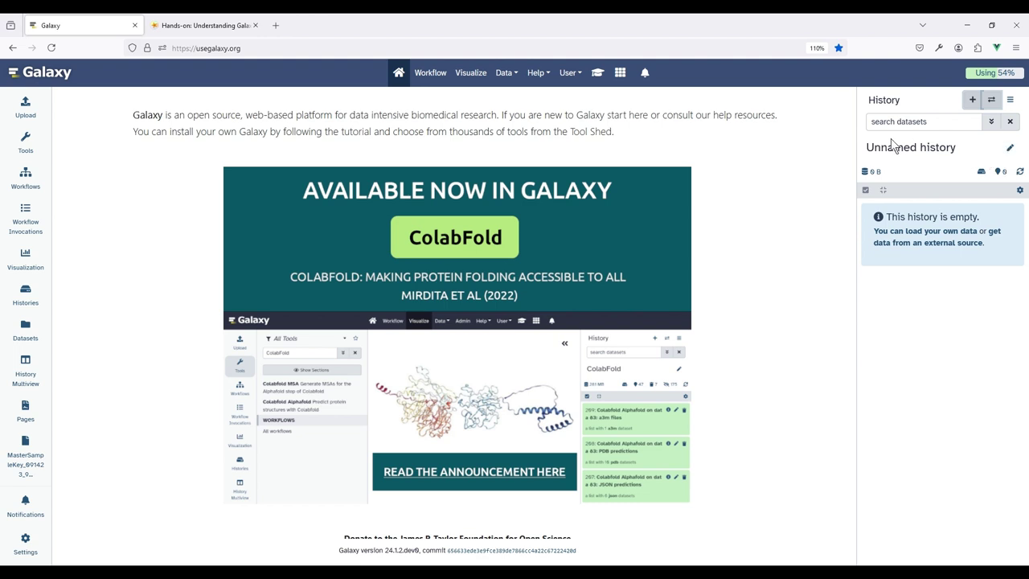
pyautogui.click(992, 105)
pyautogui.click(478, 256)
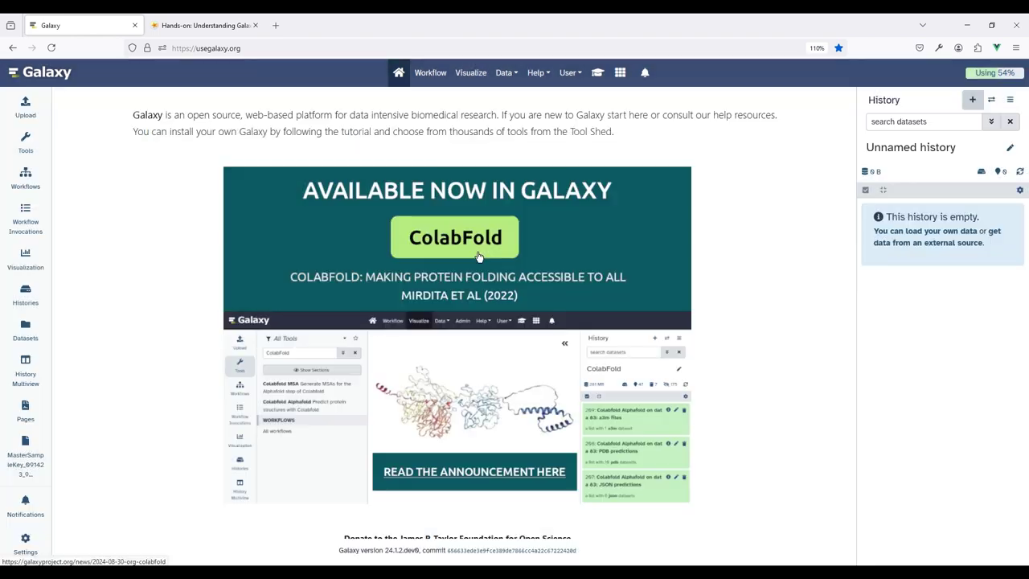
pyautogui.click(992, 99)
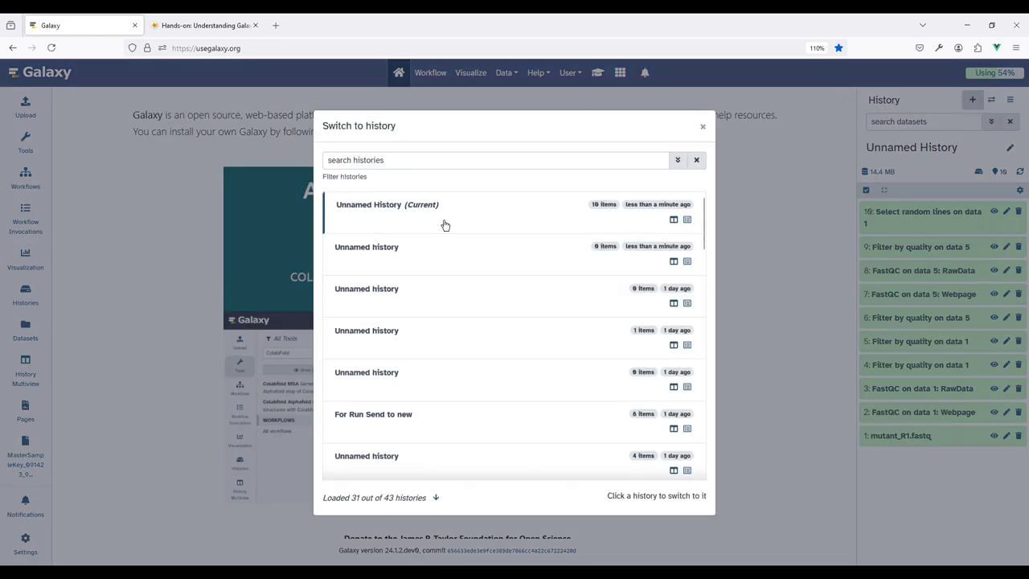
pyautogui.click(509, 436)
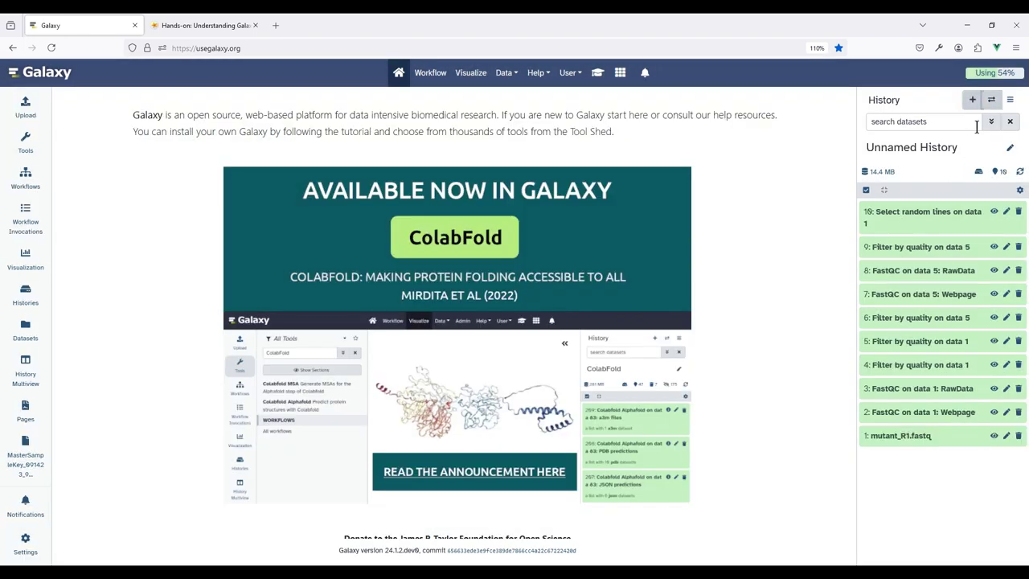
pyautogui.click(992, 99)
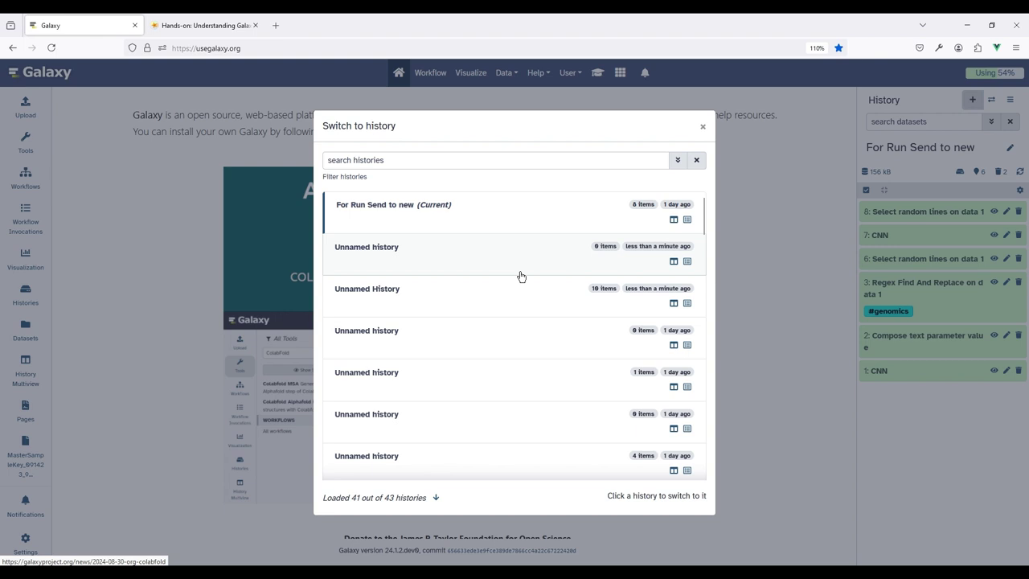
pyautogui.scroll(-5, 517, 288)
pyautogui.scroll(-15, 517, 287)
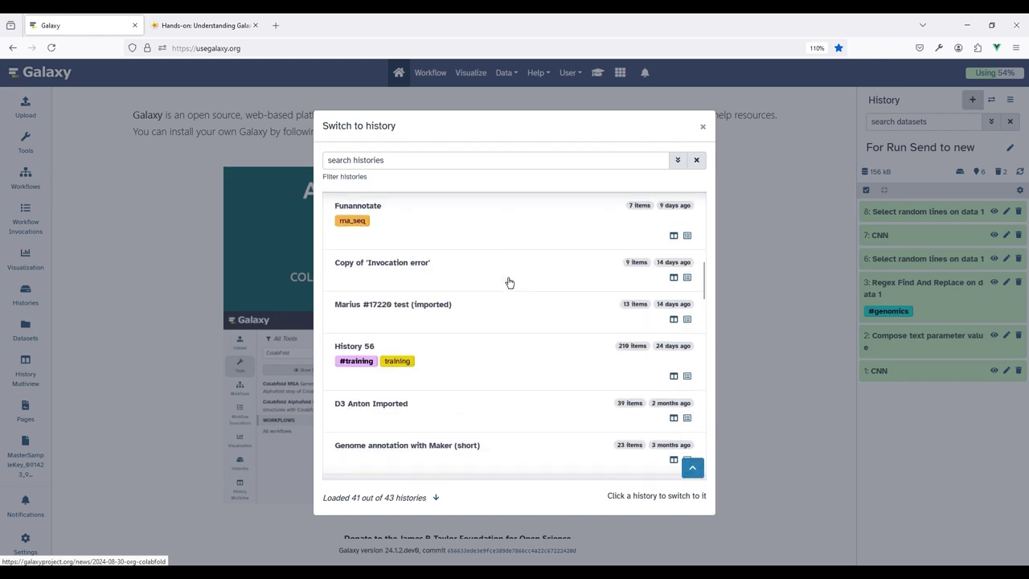
pyautogui.scroll(-5, 508, 283)
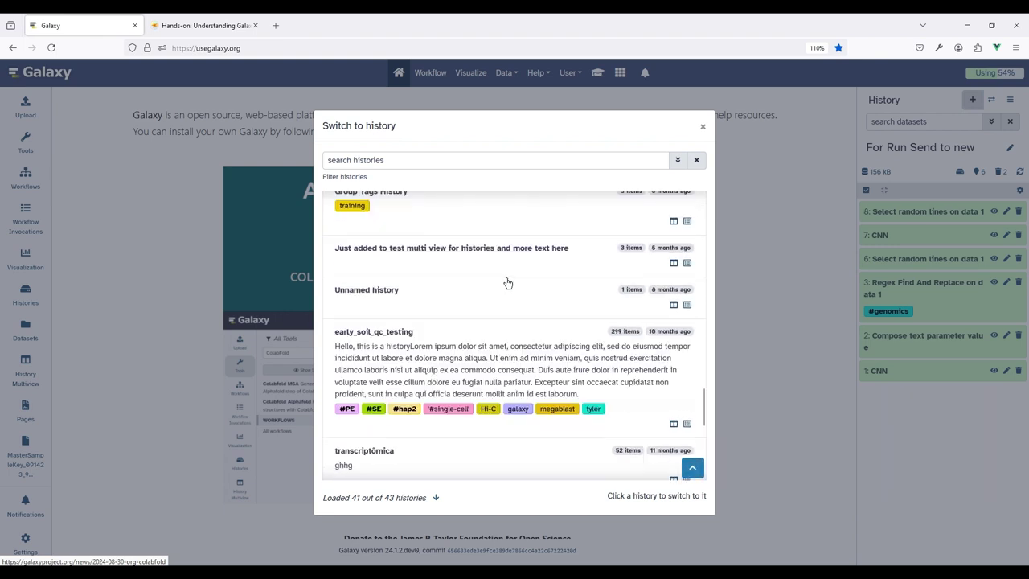
pyautogui.scroll(20, 508, 283)
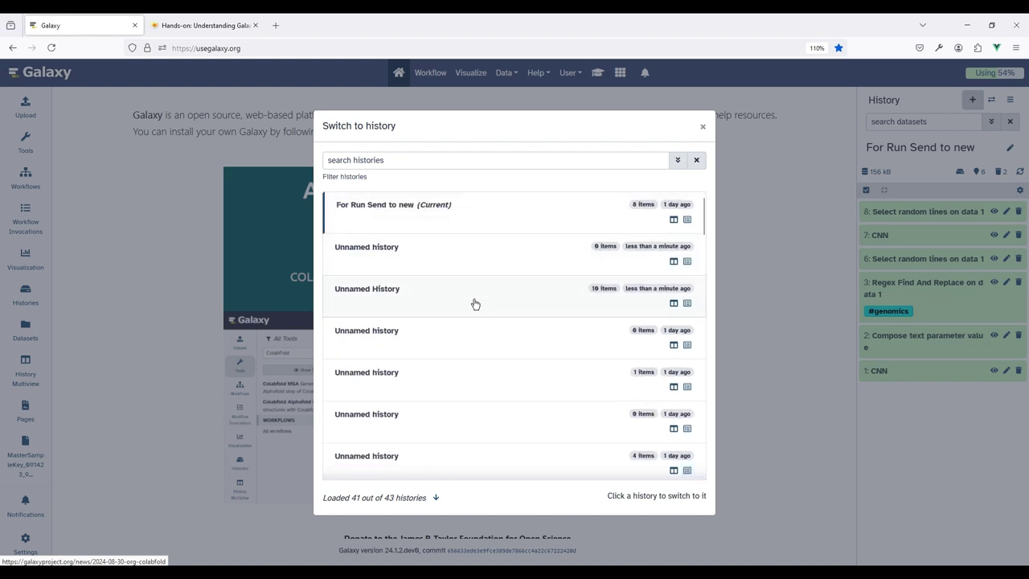
pyautogui.click(476, 302)
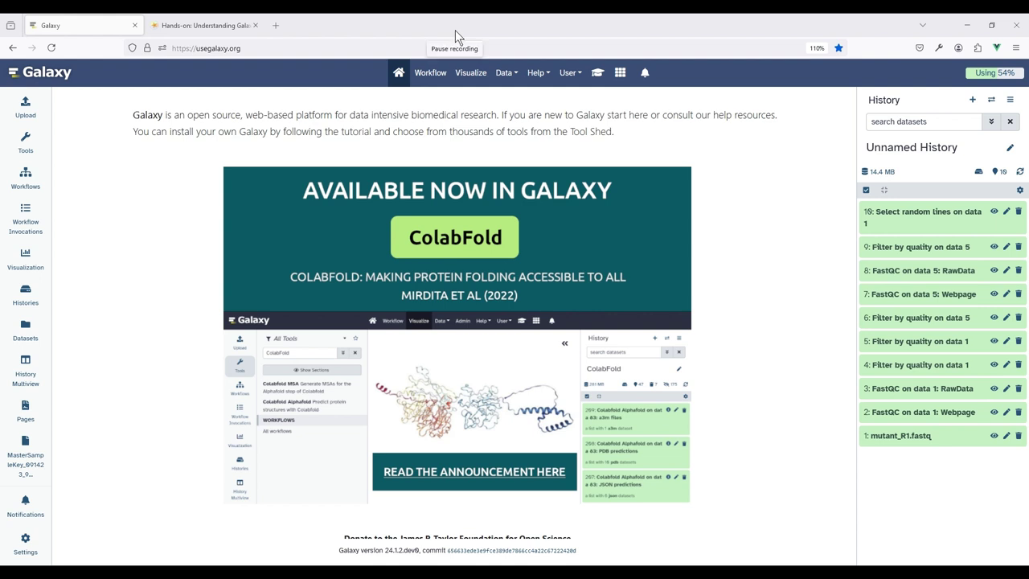
# Step: Rename the history to 'My Analysis' and annotate it 'This is a history of...'
pyautogui.click(1011, 150)
pyautogui.moveTo(965, 170); pyautogui.dragTo(828, 181)
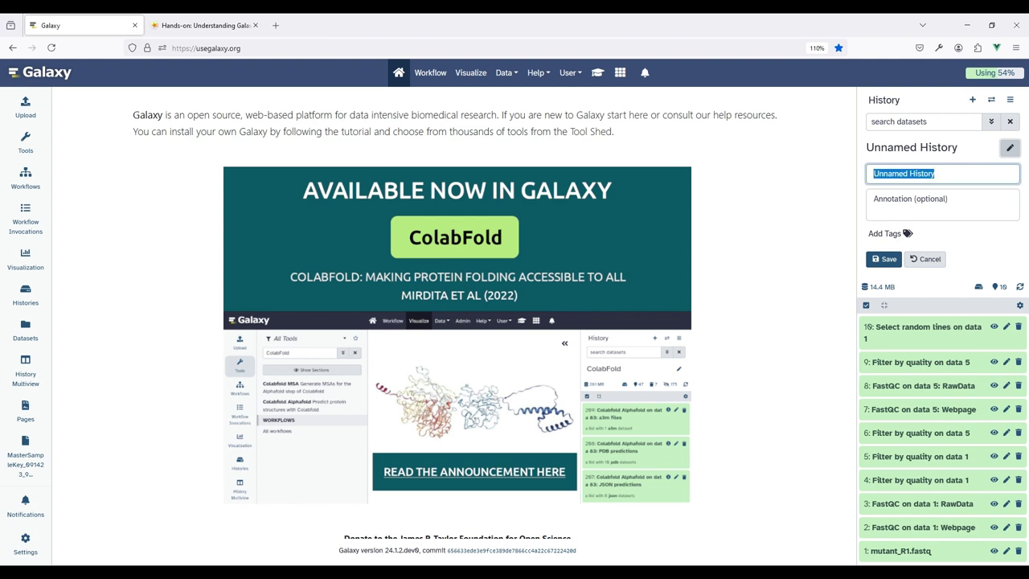
pyautogui.write('My Analysis')
pyautogui.click(959, 203)
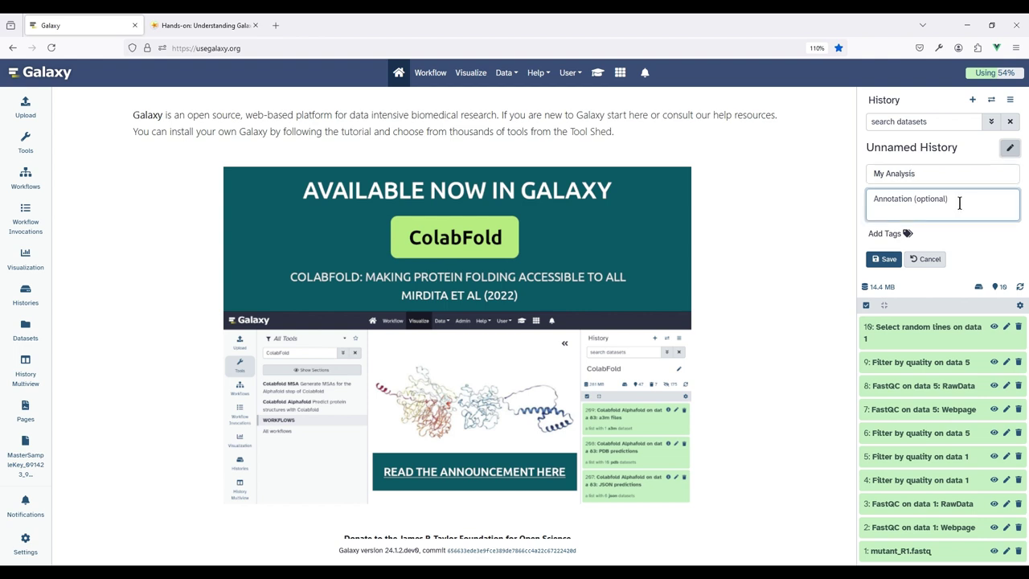
pyautogui.write('This is a history of...')
# Step: Tag the history fastq, remove the aNewTag tag, and save the edits
pyautogui.click(895, 234)
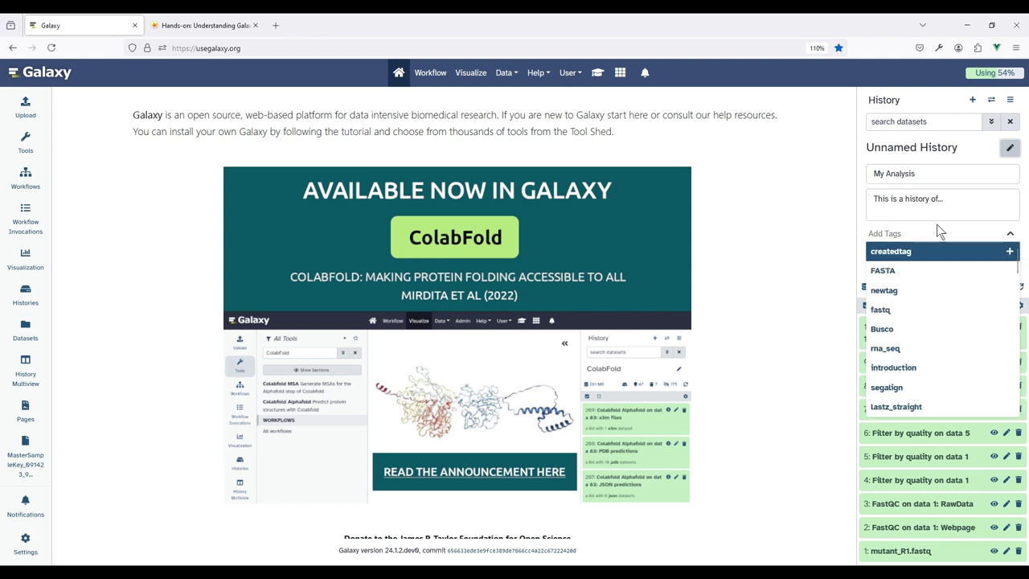
pyautogui.click(921, 310)
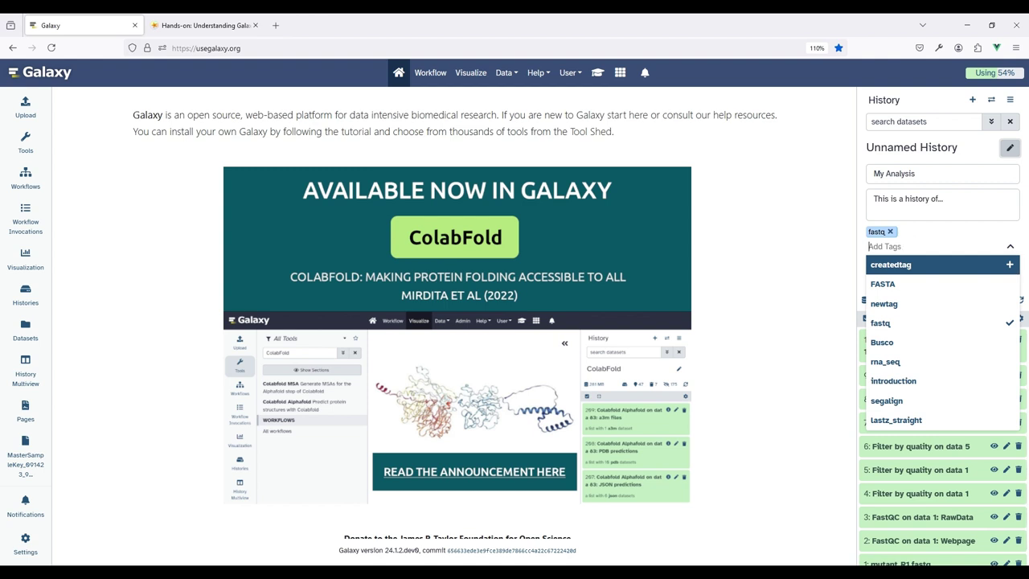
pyautogui.write('aNew')
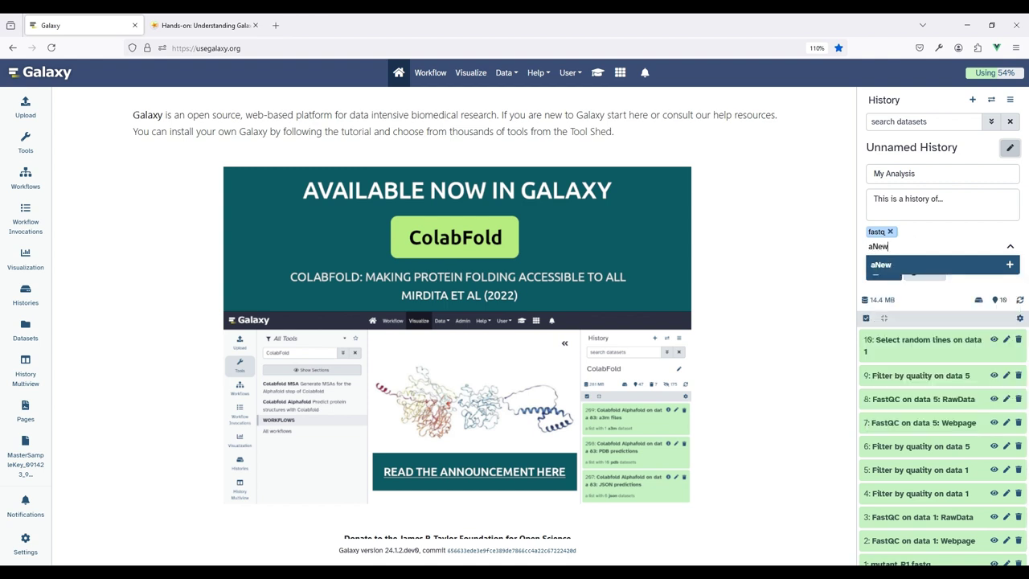
pyautogui.write('Tag')
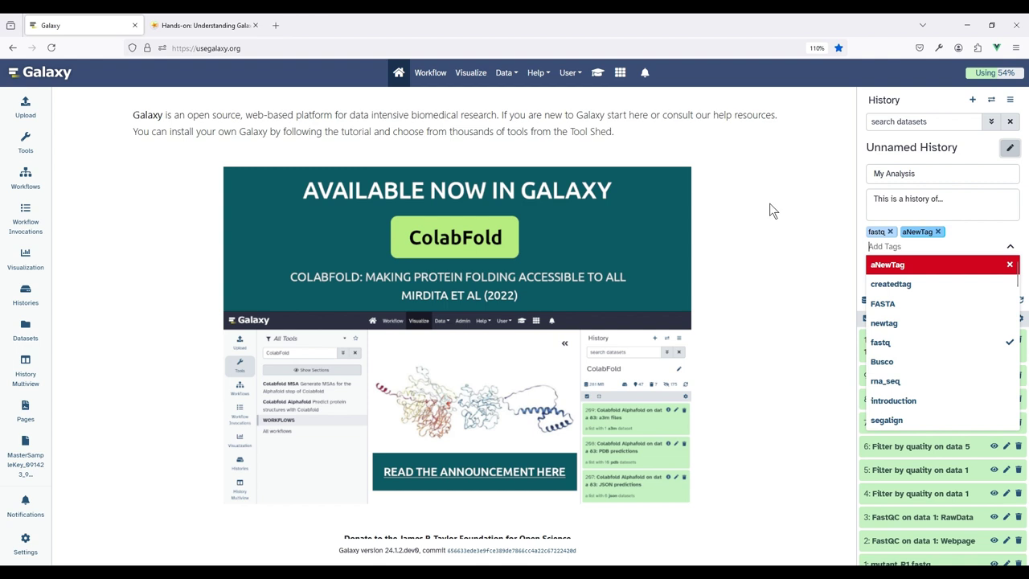
pyautogui.click(1008, 249)
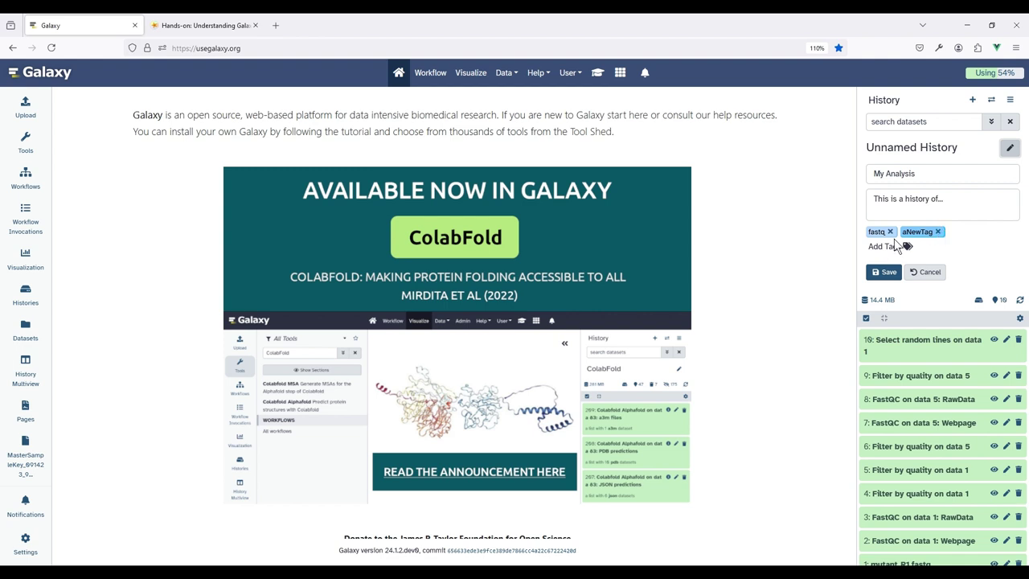
pyautogui.click(939, 233)
pyautogui.click(888, 274)
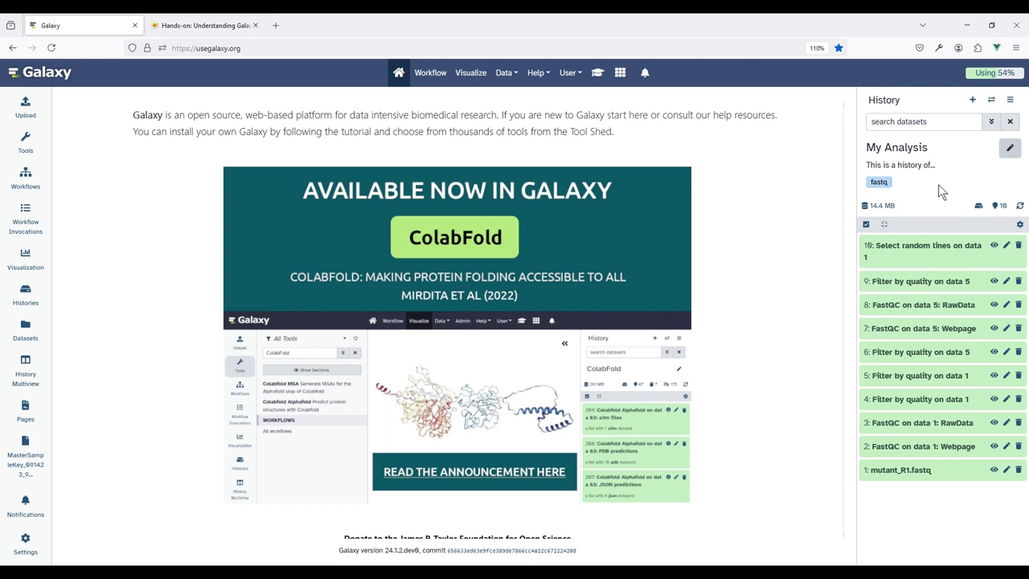
# Step: Filter the saved histories list by the fastq tag, then clear the filter
pyautogui.click(26, 298)
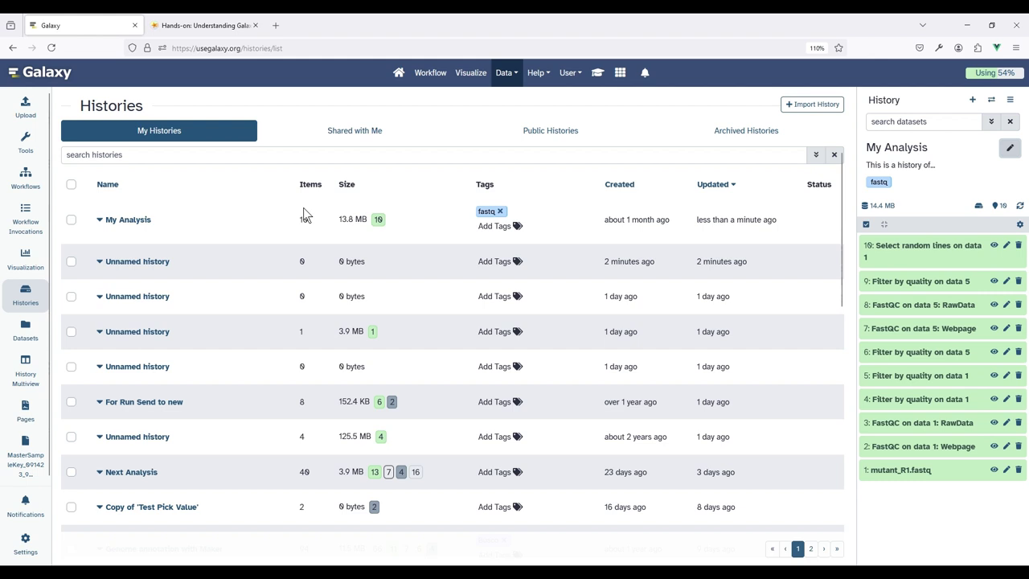
pyautogui.click(486, 211)
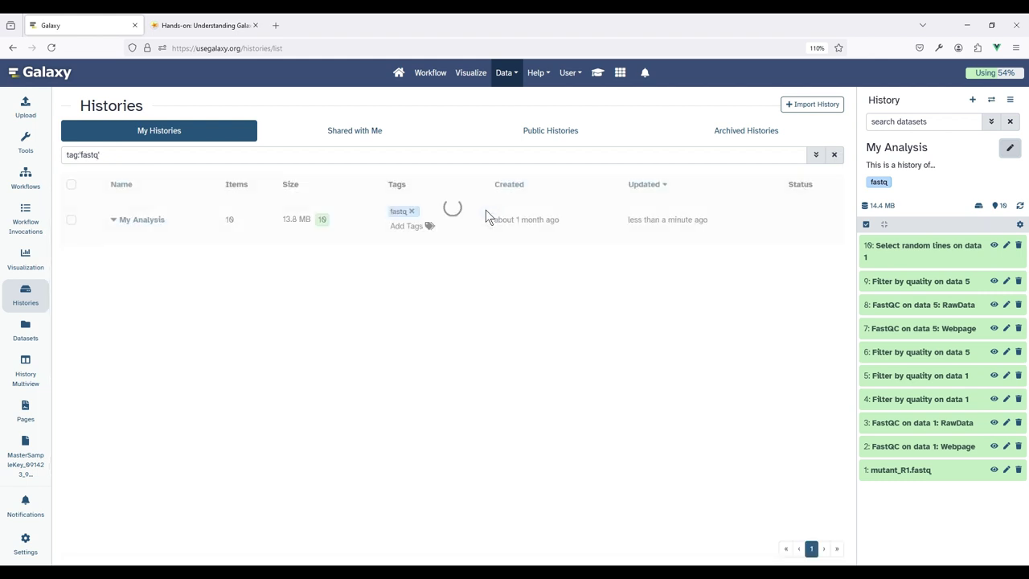
pyautogui.click(835, 154)
pyautogui.scroll(-5, 528, 354)
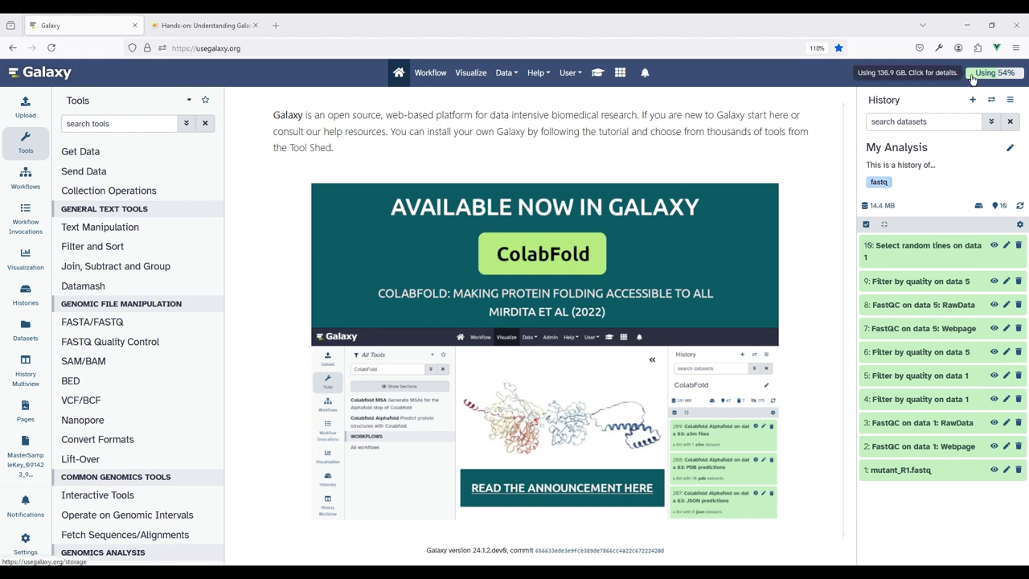
pyautogui.moveTo(982, 208)
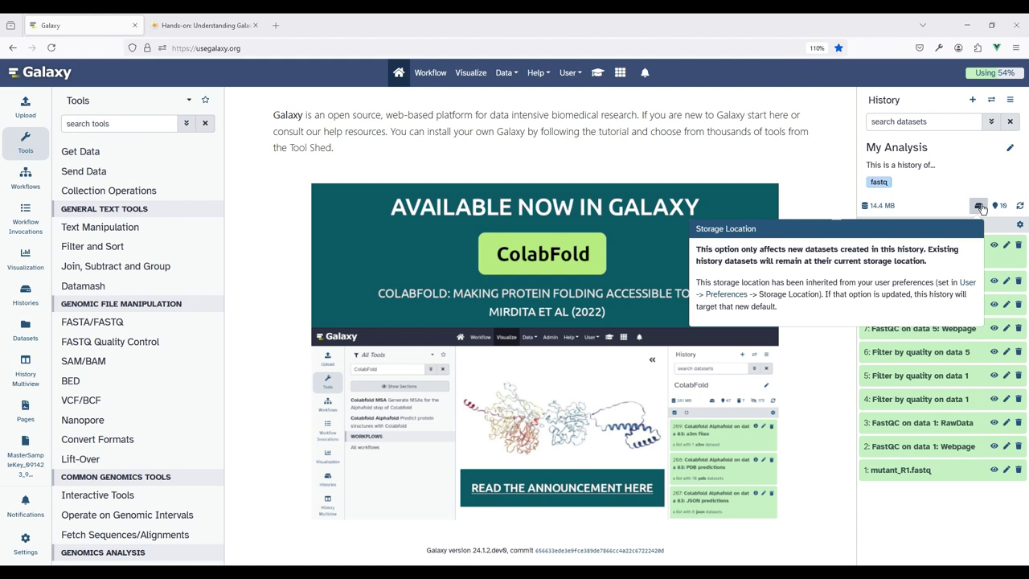
pyautogui.click(981, 208)
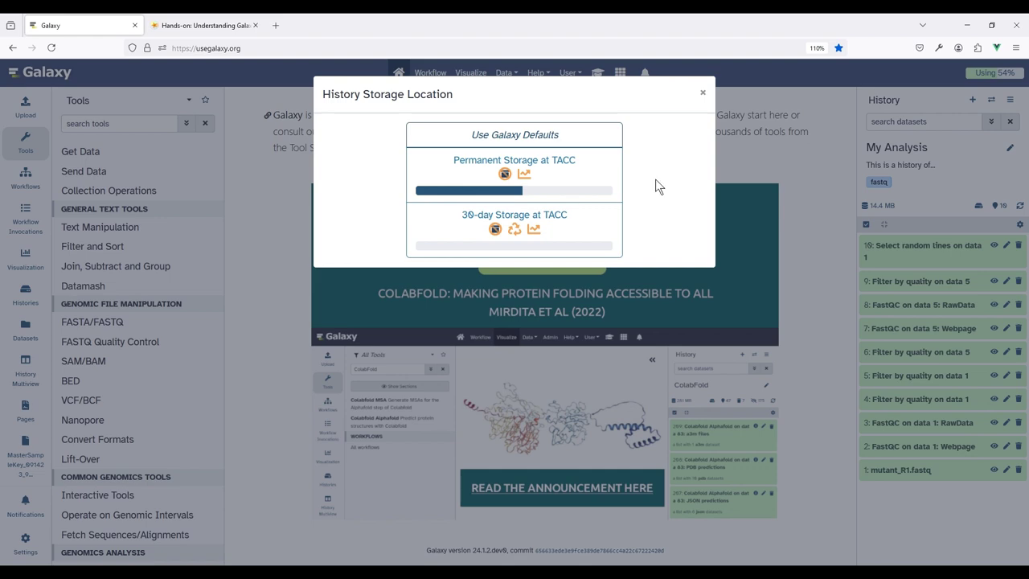
pyautogui.moveTo(546, 240)
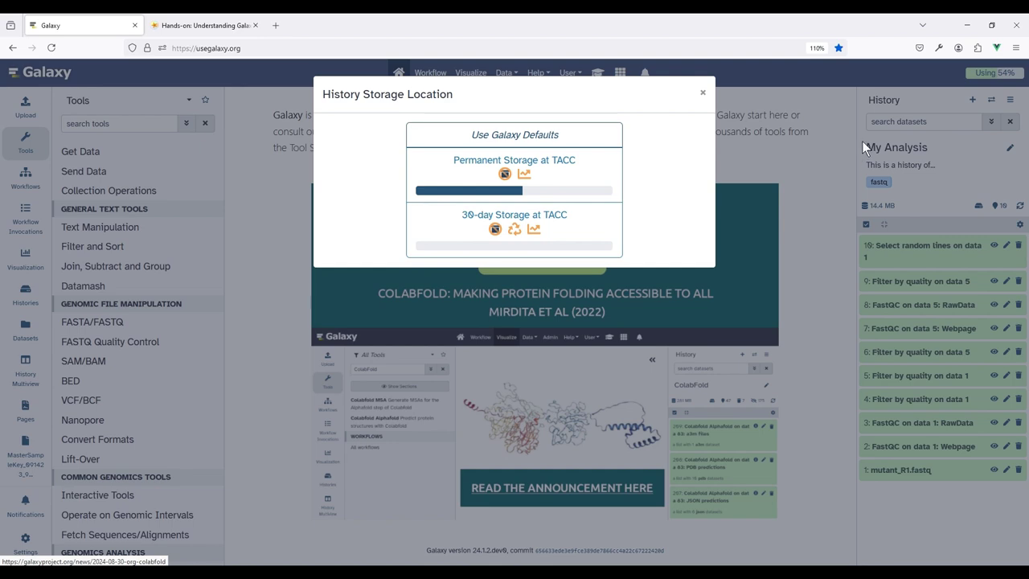
pyautogui.click(865, 138)
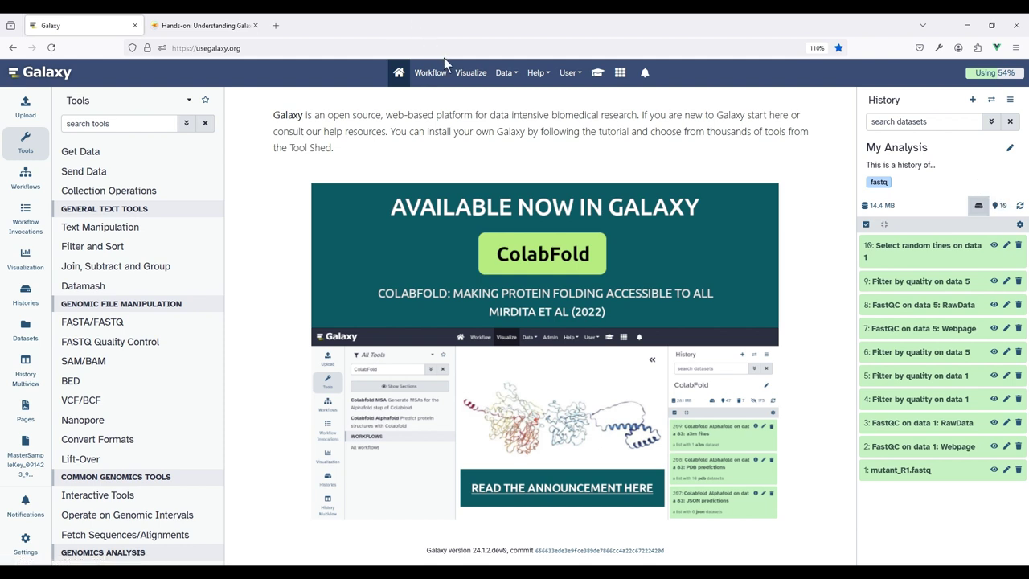
# Step: Delete dataset 9 (Filter by quality on data 5) and include deleted items in the history listing
pyautogui.click(1018, 282)
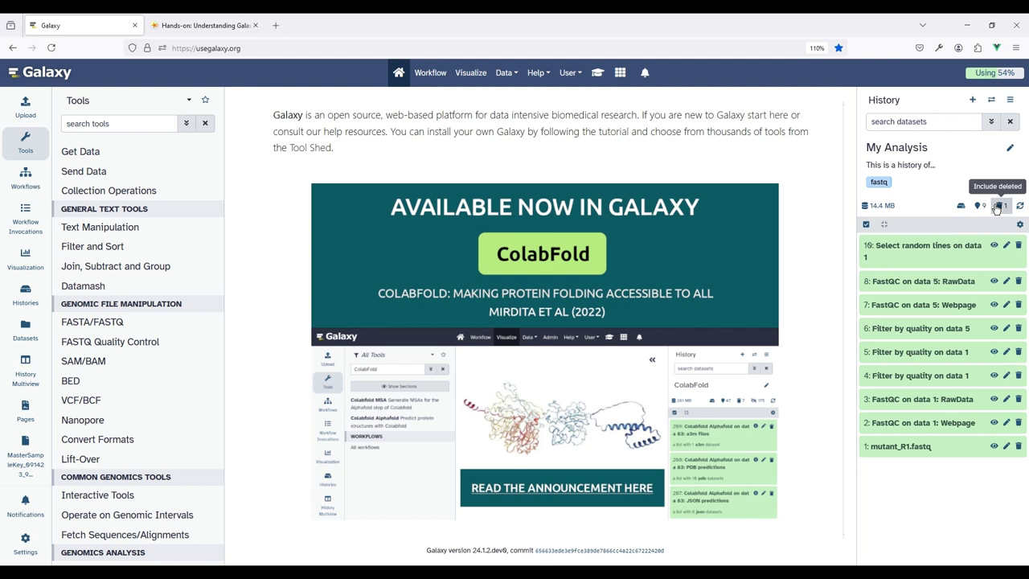
pyautogui.click(997, 208)
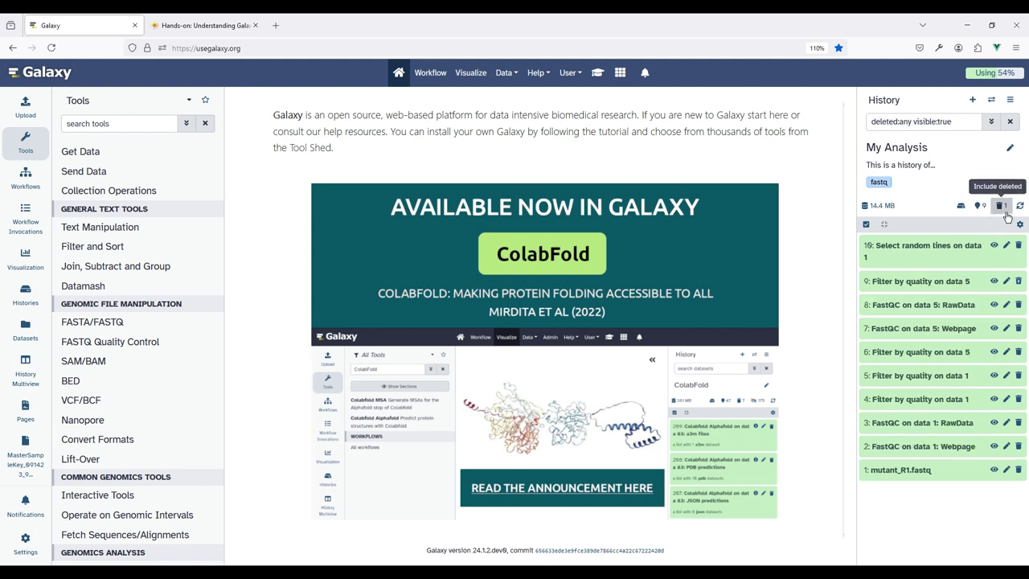
pyautogui.click(1019, 281)
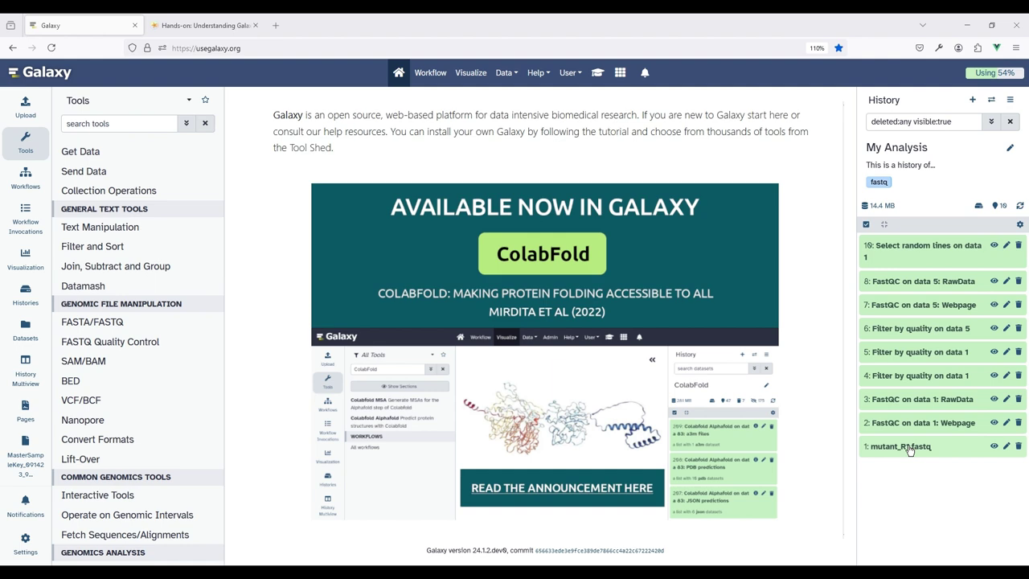
# Step: Run Select random lines on 1: mutant_R1.fastq, randomly selecting 10 lines
pyautogui.click(205, 99)
pyautogui.click(158, 253)
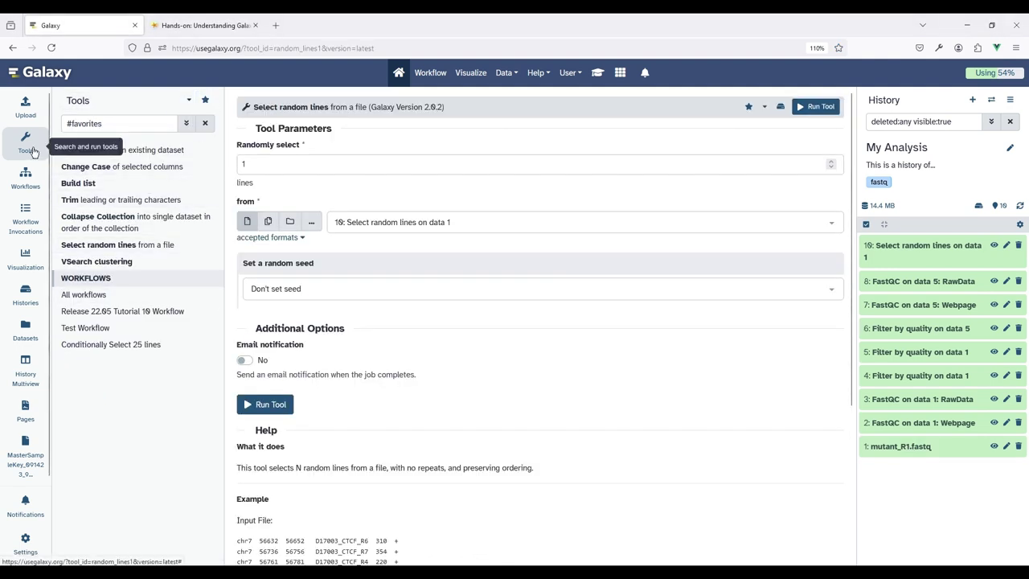
pyautogui.click(25, 142)
pyautogui.click(272, 161)
pyautogui.write('0')
pyautogui.click(321, 222)
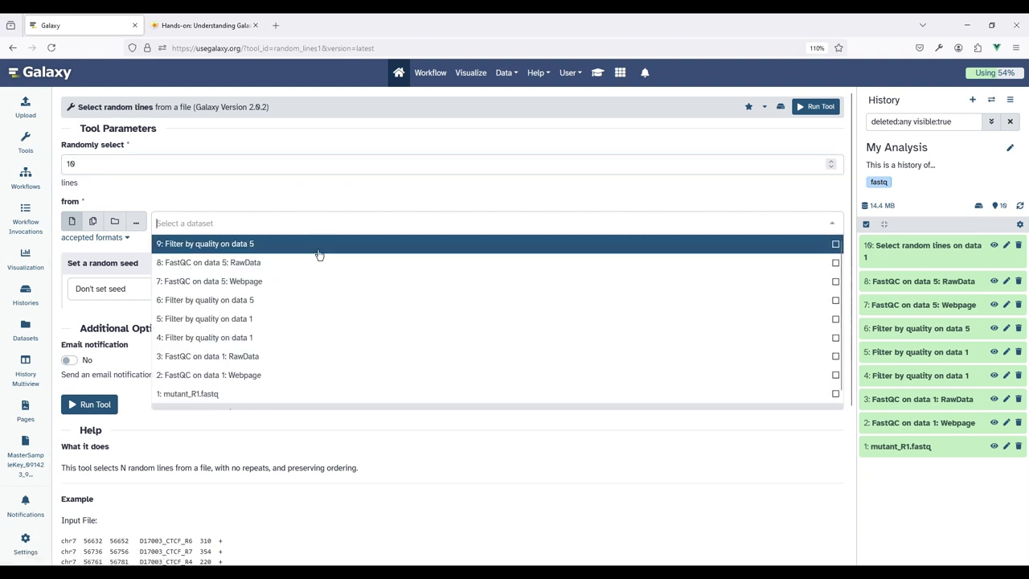
pyautogui.click(303, 394)
pyautogui.click(95, 404)
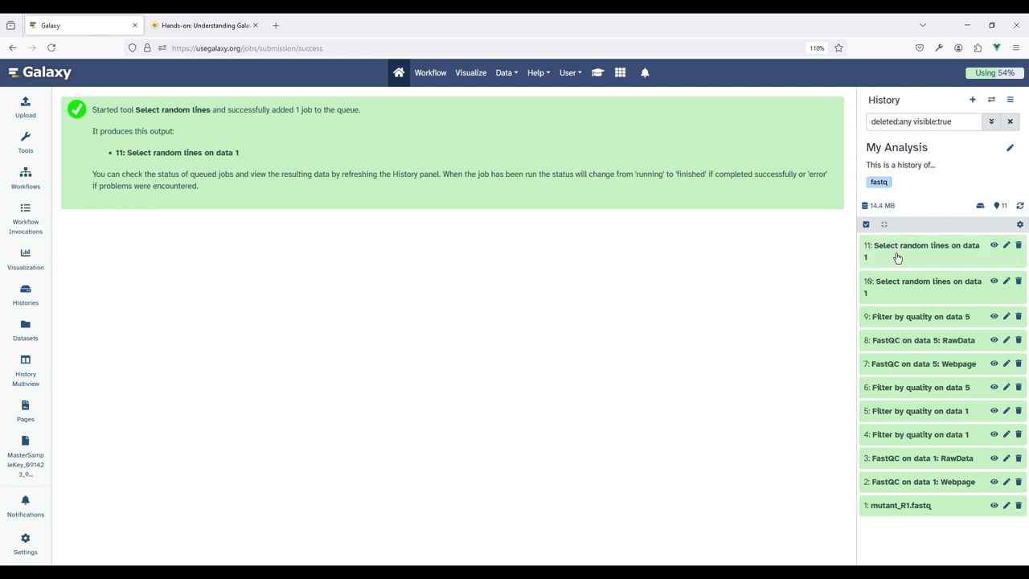
pyautogui.click(898, 255)
pyautogui.click(921, 245)
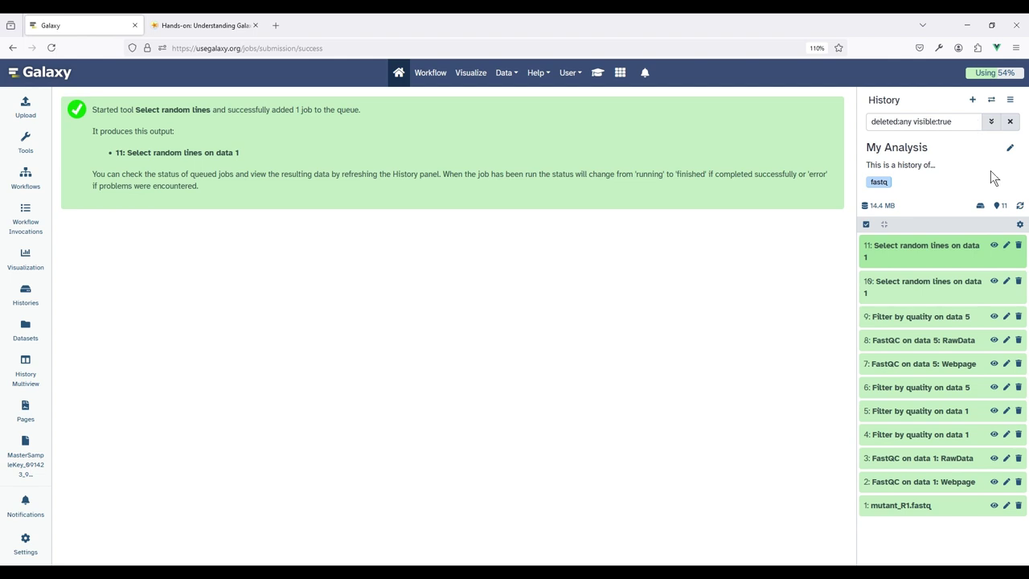
pyautogui.click(990, 121)
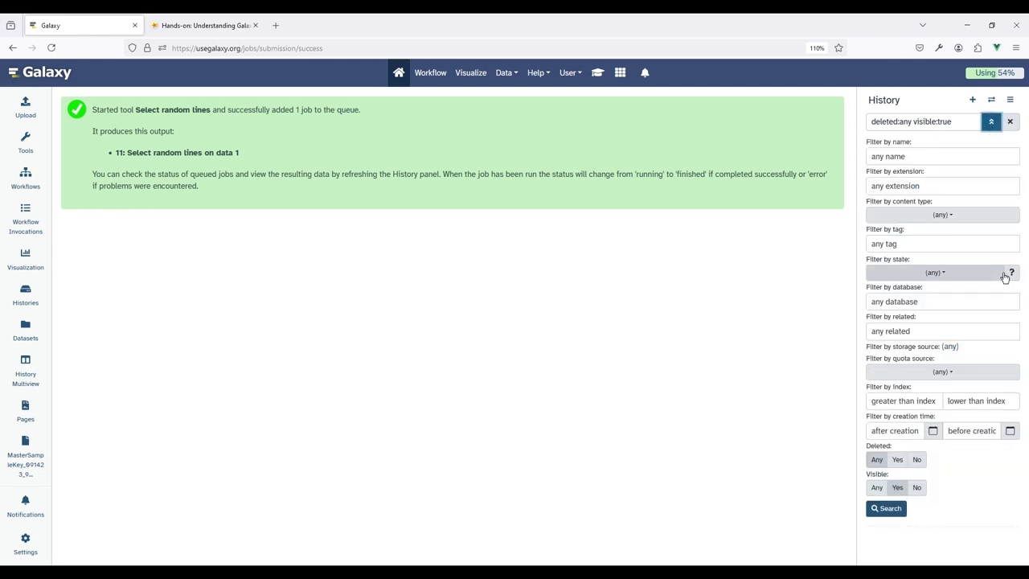
pyautogui.click(991, 121)
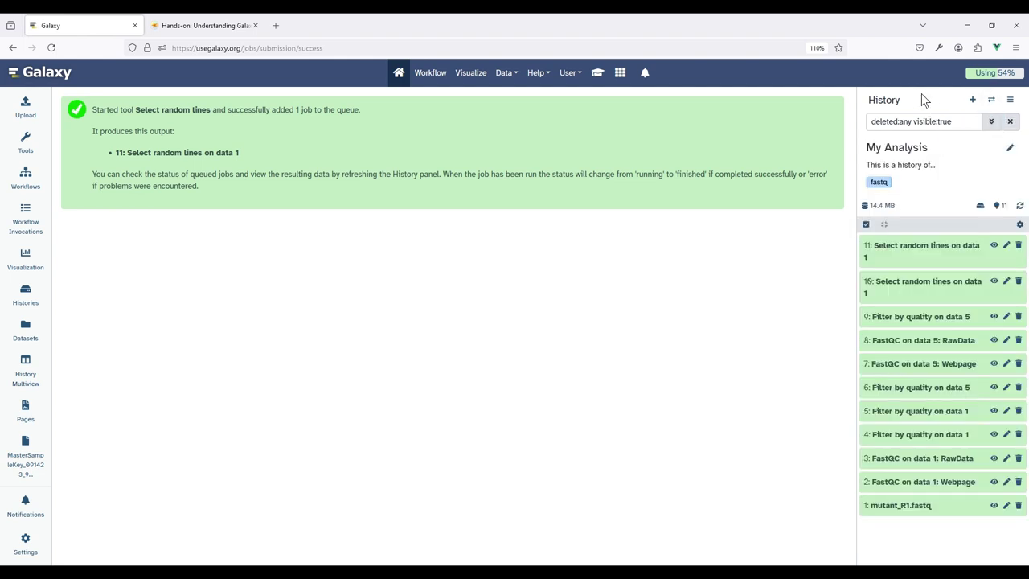
pyautogui.click(990, 123)
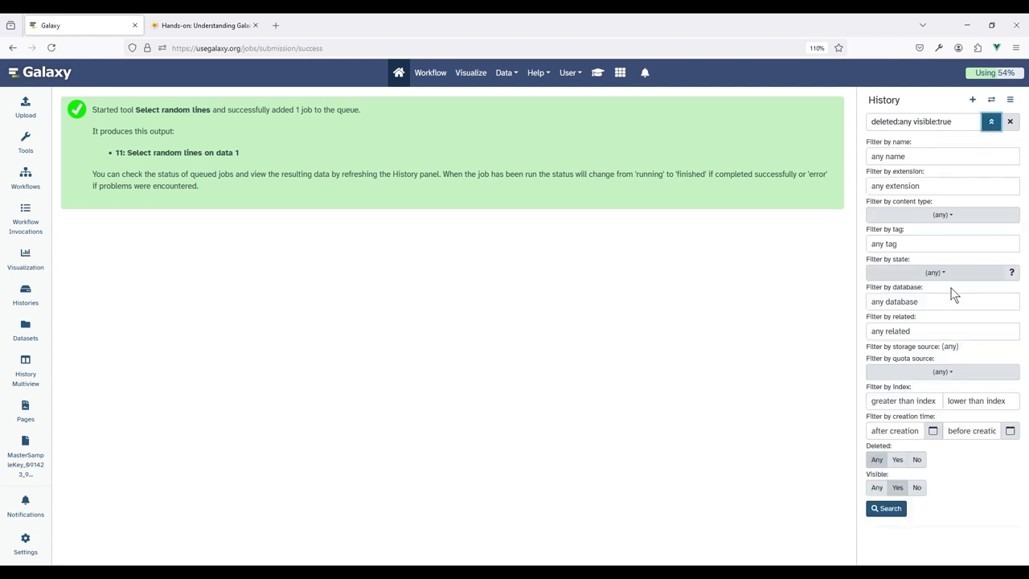
pyautogui.click(1012, 273)
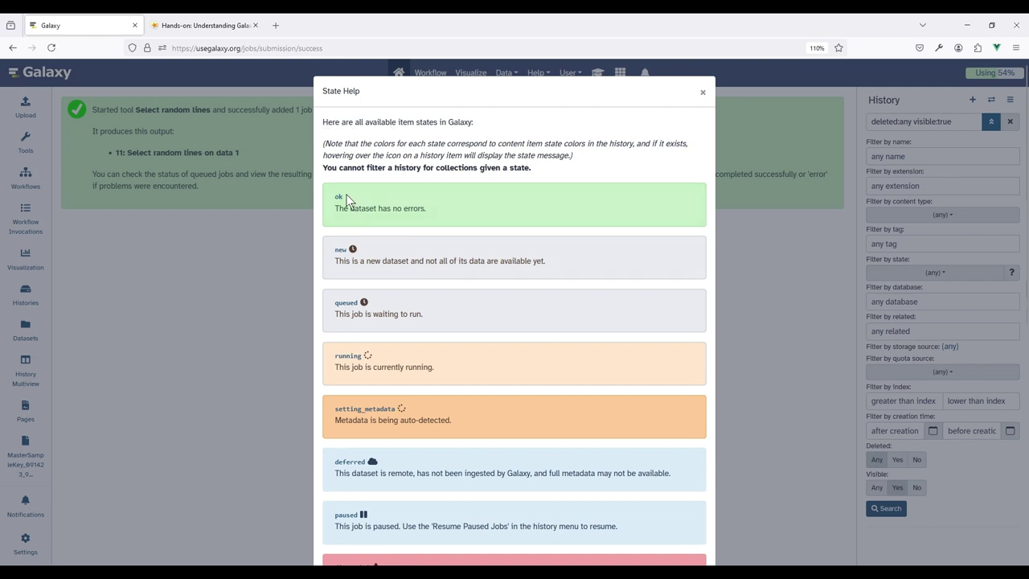
pyautogui.scroll(-3, 405, 226)
pyautogui.scroll(-4, 413, 227)
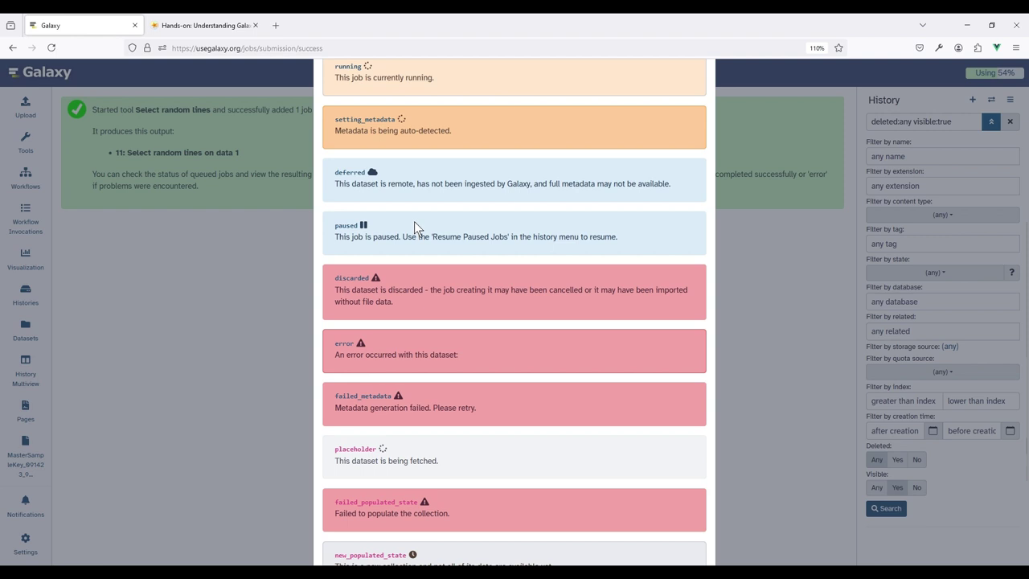
pyautogui.scroll(-4, 414, 226)
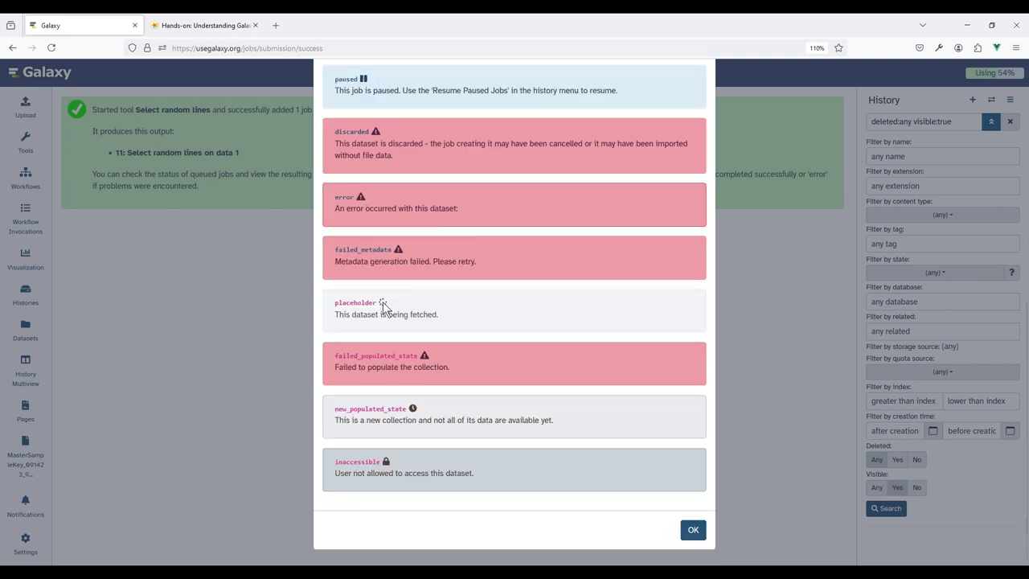
pyautogui.scroll(10, 384, 307)
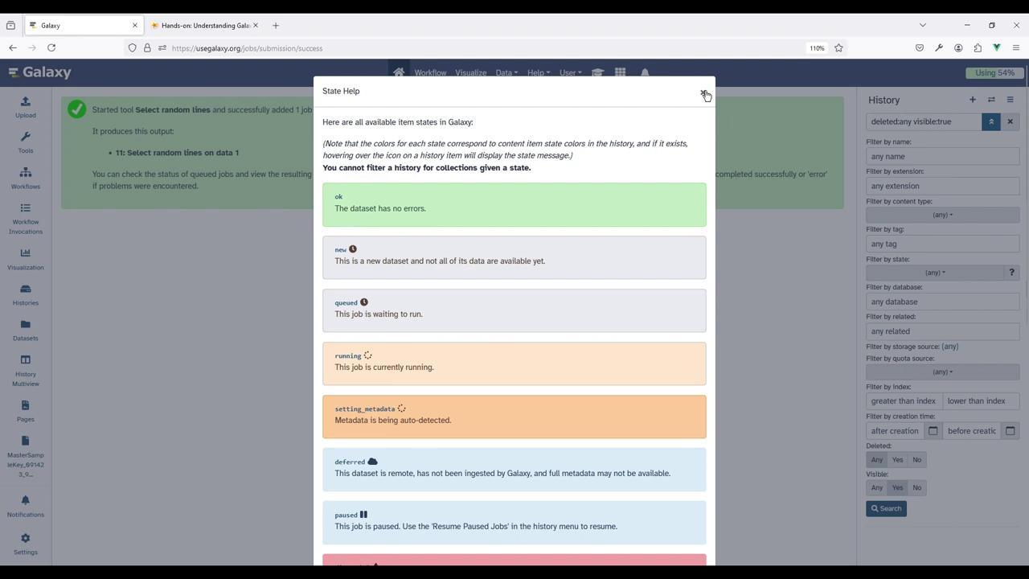
pyautogui.click(706, 97)
pyautogui.click(990, 121)
# Step: Return to the Galaxy home page and show the history options menu reporting 43 histories
pyautogui.click(398, 73)
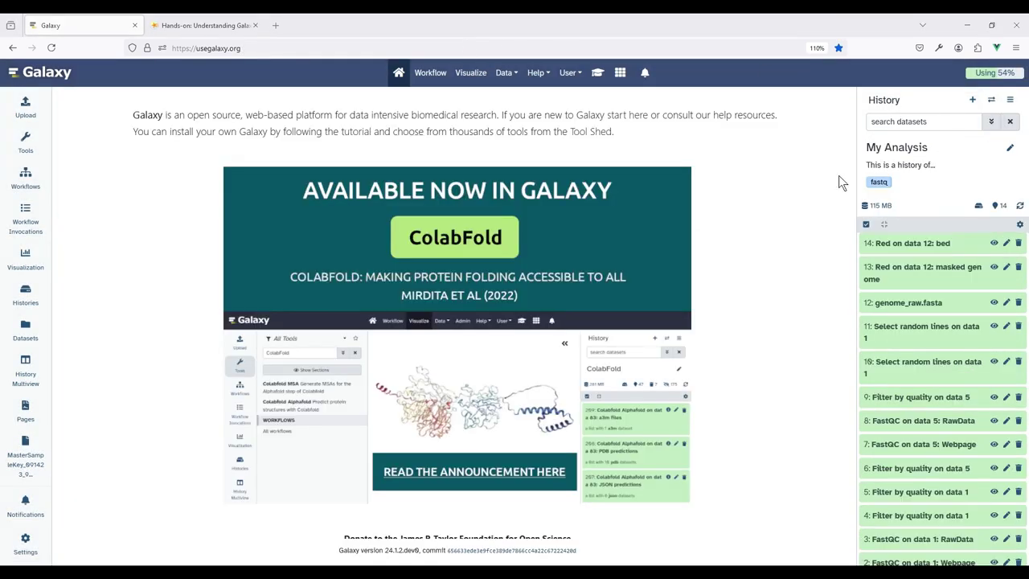
pyautogui.click(1009, 103)
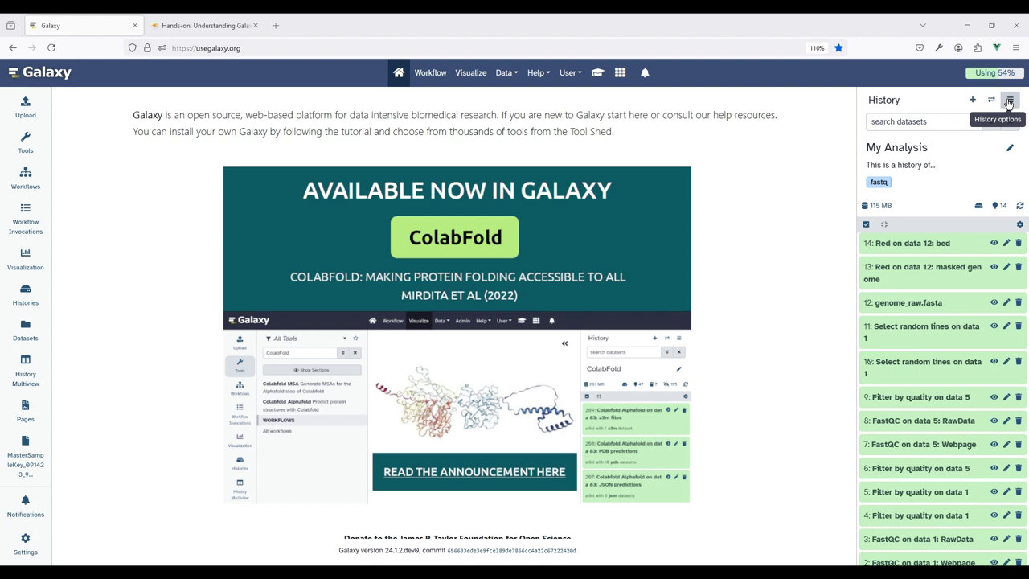
pyautogui.click(1009, 103)
pyautogui.moveTo(895, 123); pyautogui.dragTo(988, 129)
pyautogui.click(989, 133)
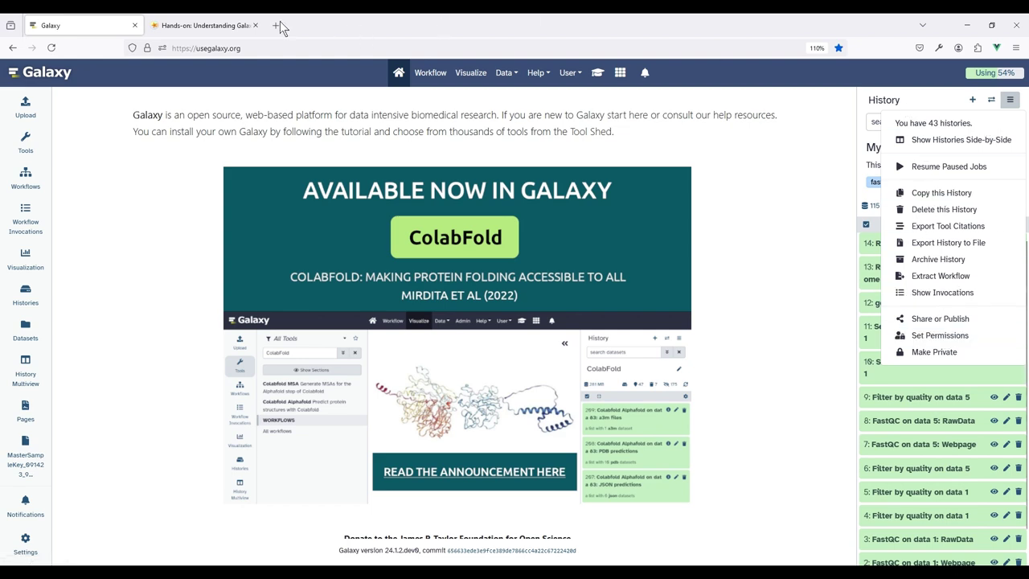
# Step: Consult the Galaxy tutorial tab, then come back to the Galaxy tab
pyautogui.click(201, 25)
pyautogui.scroll(-3, 456, 320)
pyautogui.scroll(15, 455, 320)
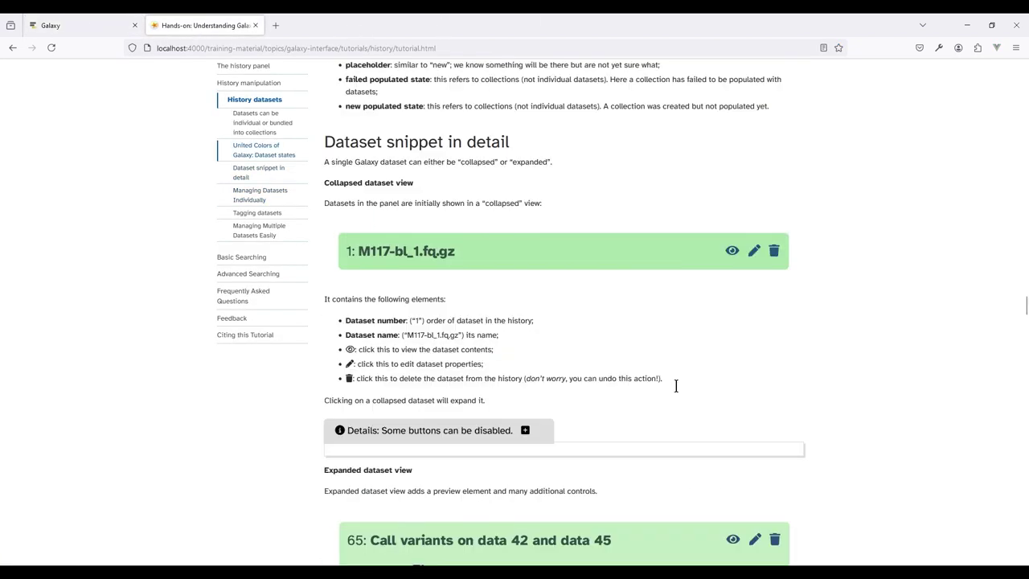
pyautogui.scroll(10, 591, 378)
pyautogui.scroll(-1, 398, 214)
pyautogui.click(81, 25)
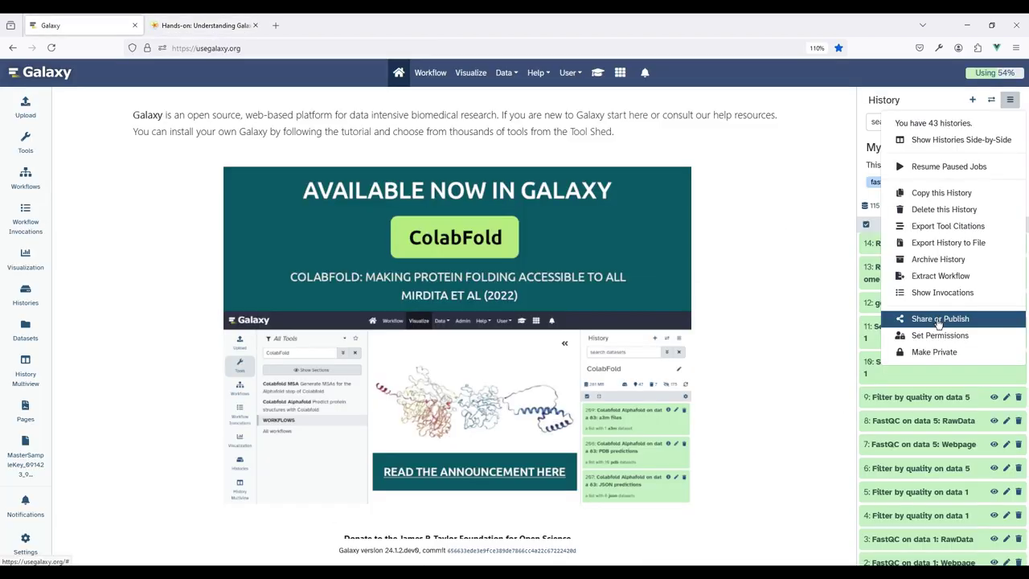
# Step: Make My Analysis accessible via link and load its copied share URL in a new tab
pyautogui.click(938, 319)
pyautogui.click(70, 124)
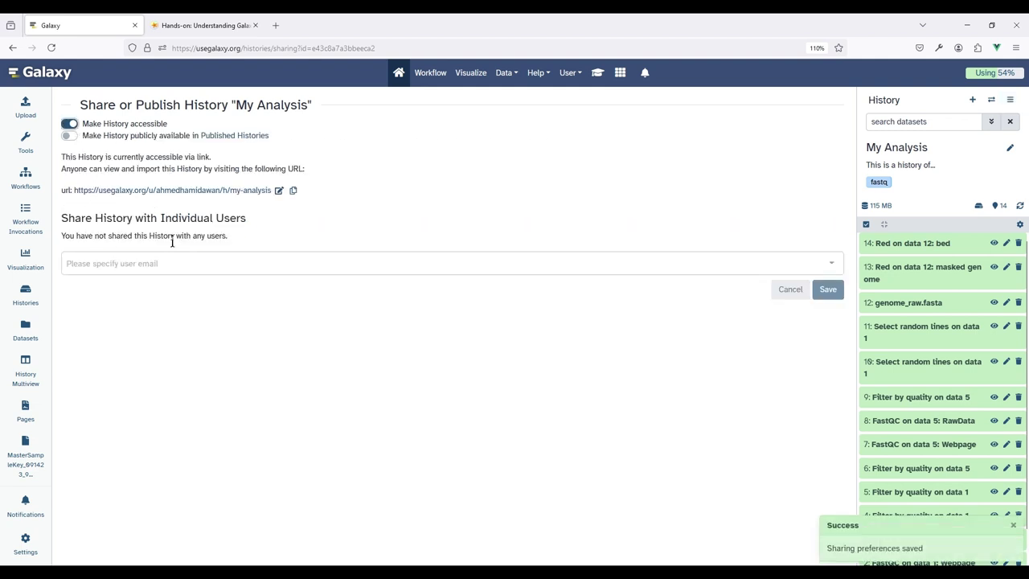
pyautogui.click(294, 193)
pyautogui.click(276, 25)
pyautogui.click(284, 45)
pyautogui.write('https://usegalaxy.org/u/ahmedhamidawan/h/my-analysis')
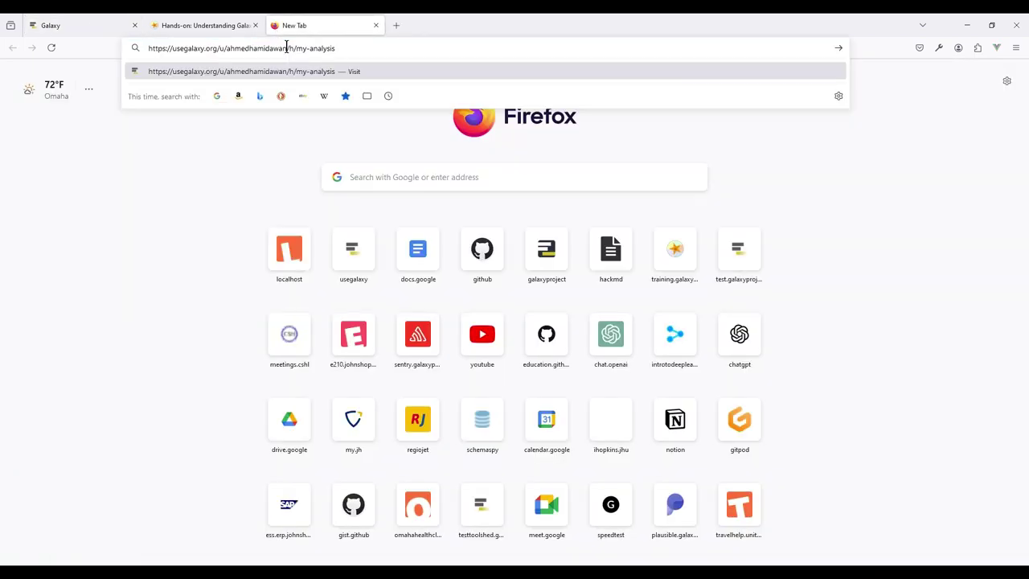
pyautogui.press('Return')
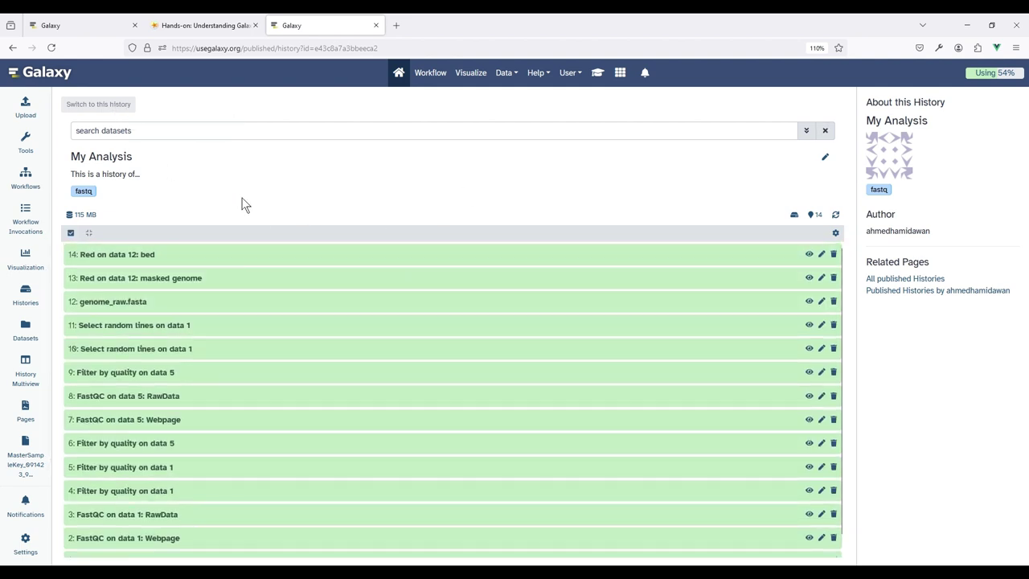
# Step: Make the 'My Analysis' history publicly available, then view the Public Histories list
pyautogui.hotkey('ctrl', 'Tab')
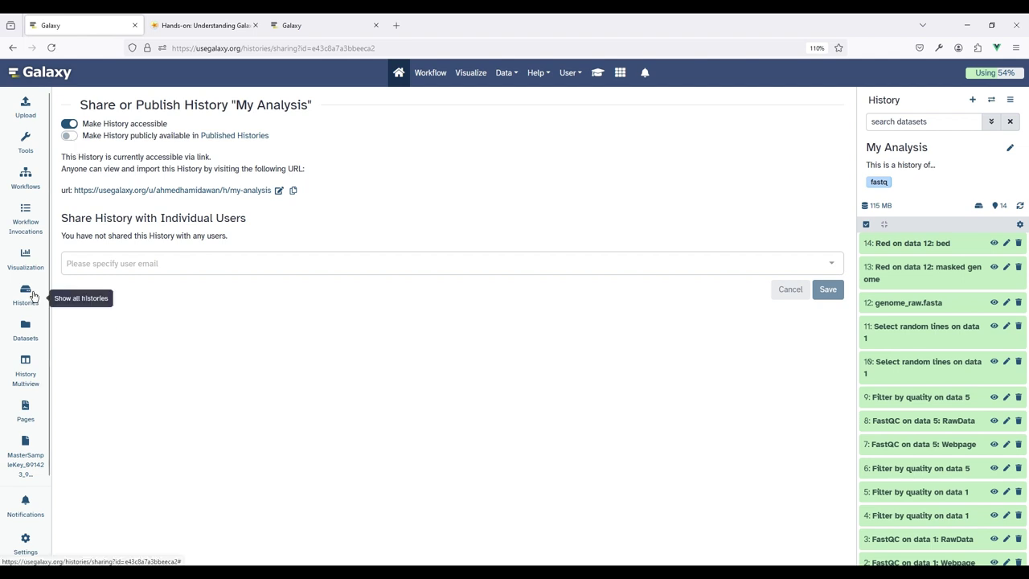
pyautogui.click(69, 135)
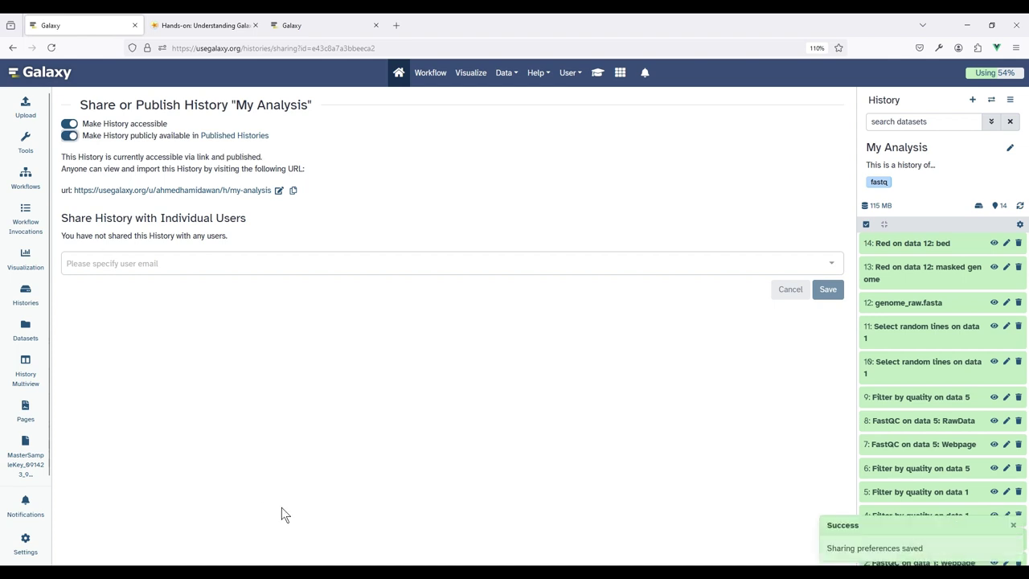
pyautogui.click(27, 293)
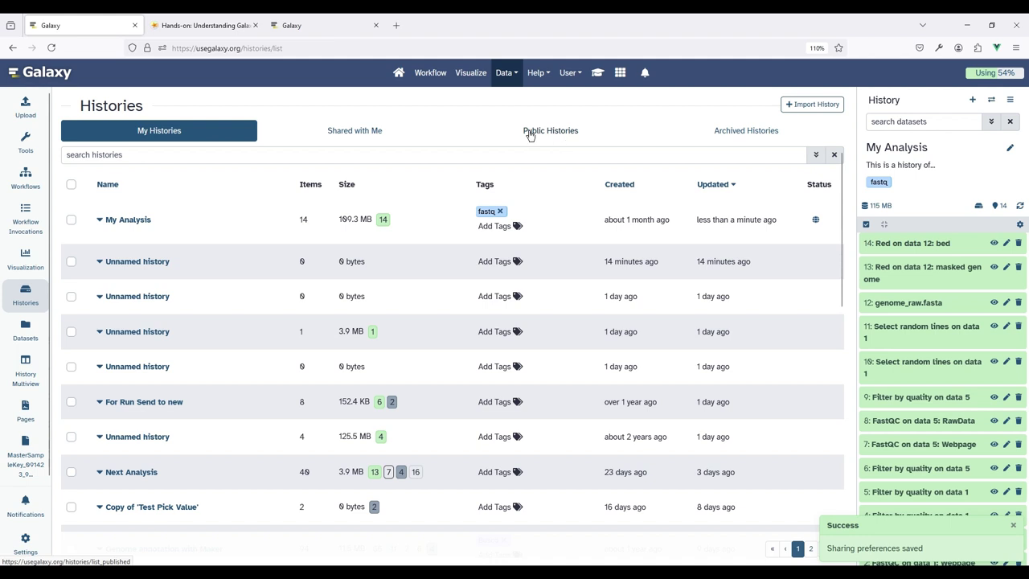
pyautogui.click(519, 135)
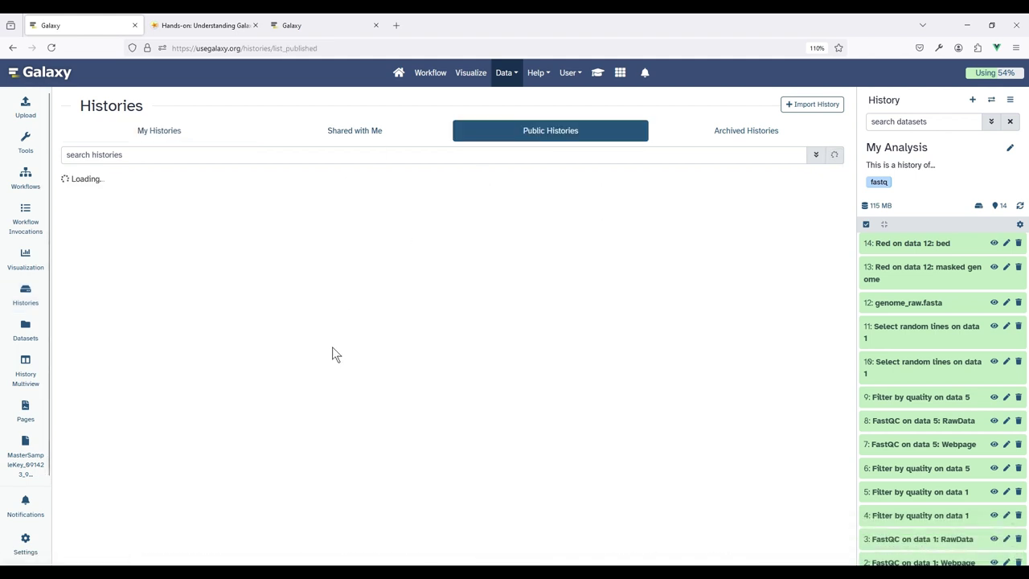